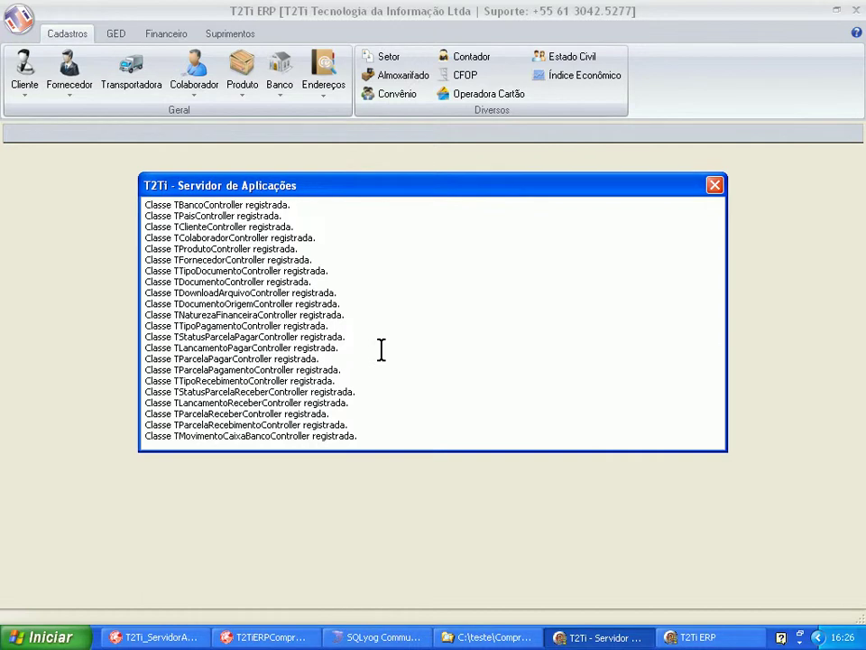
Bring the ERP window forward and browse the GED, Financeiro and Suprimentos ribbon tabs.
left_click(60, 231)
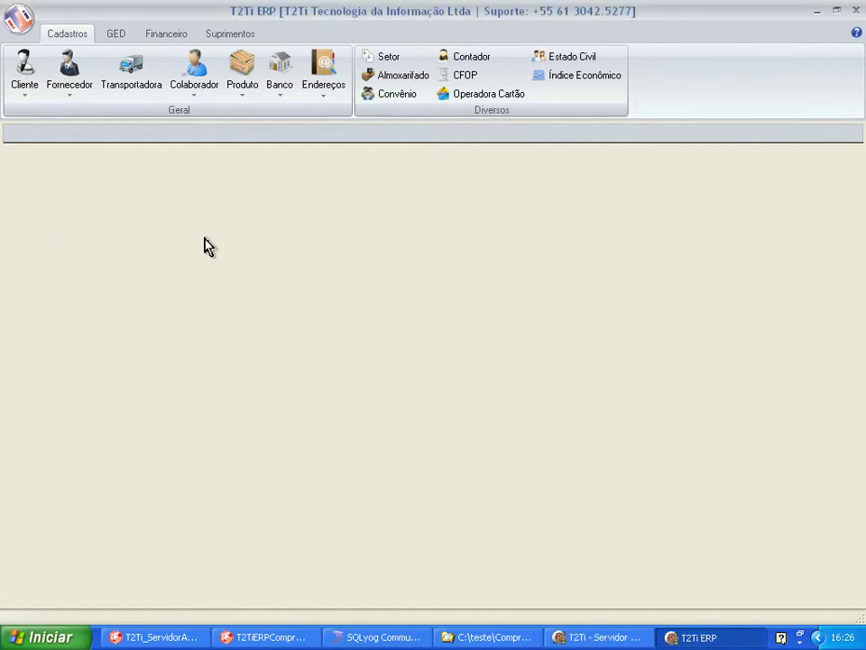
left_click(118, 38)
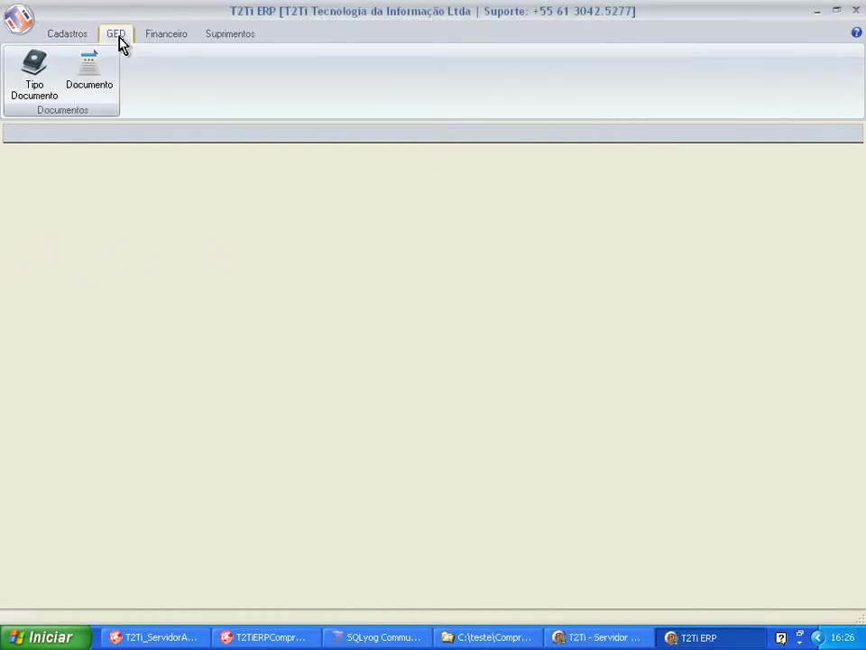
left_click(154, 43)
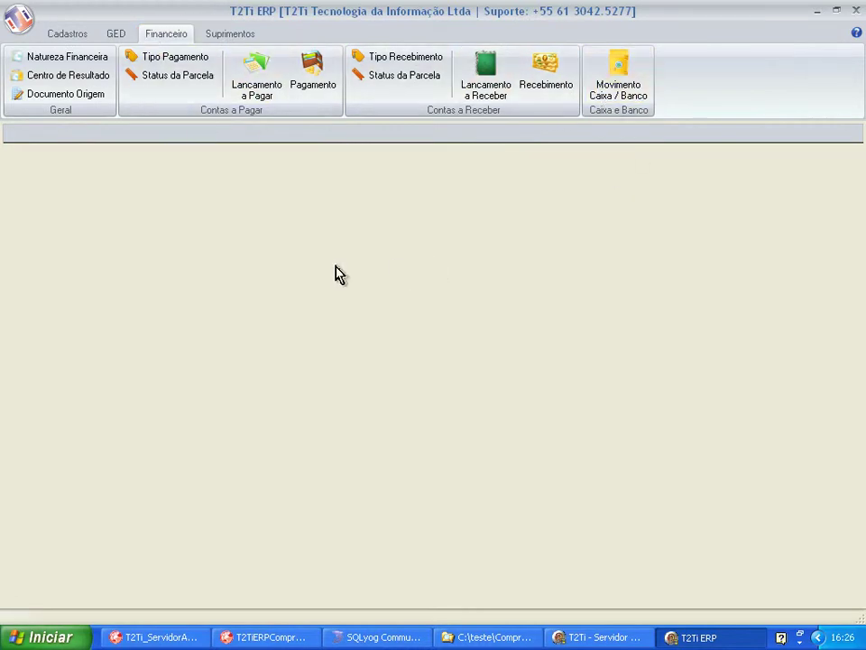
left_click(230, 33)
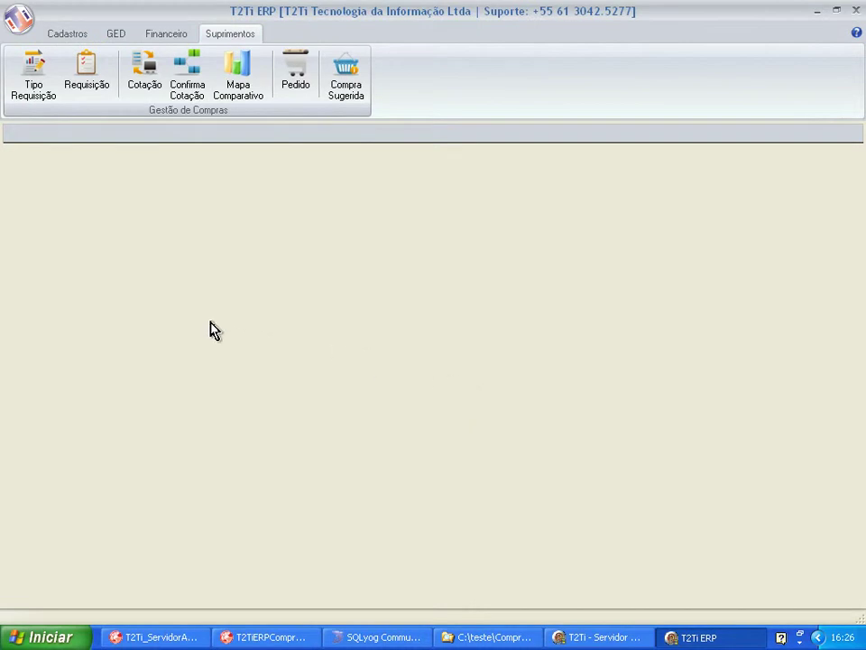
List all requisition types with a * filter and review the INTERNA, EXTERNA and OUTRO TIPO rows.
left_click(34, 90)
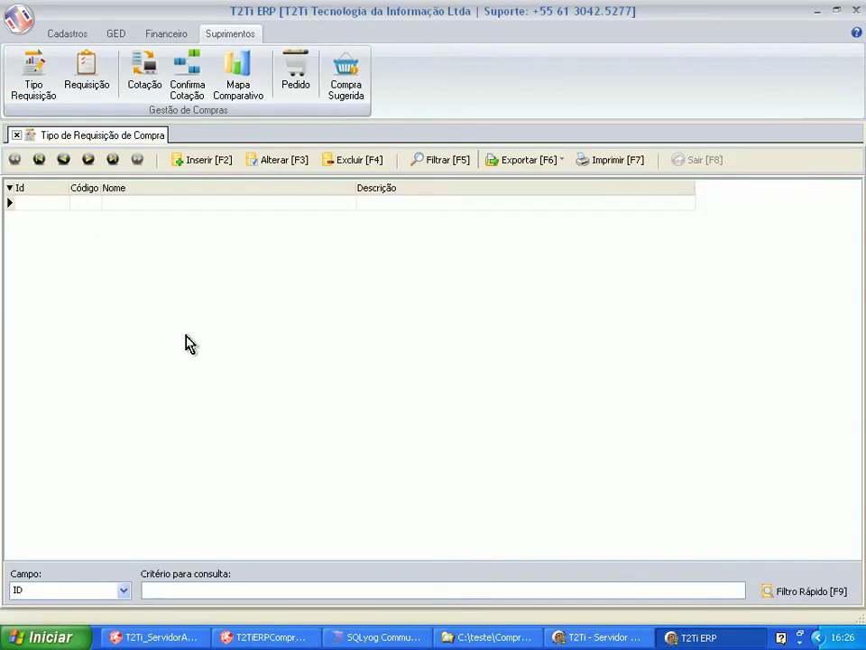
left_click(185, 589)
type("*")
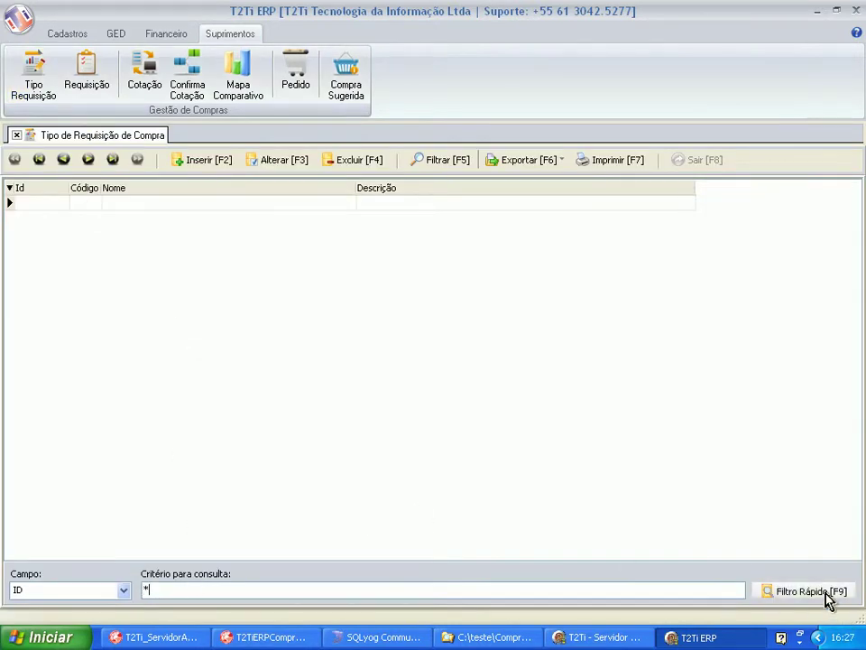
left_click(829, 595)
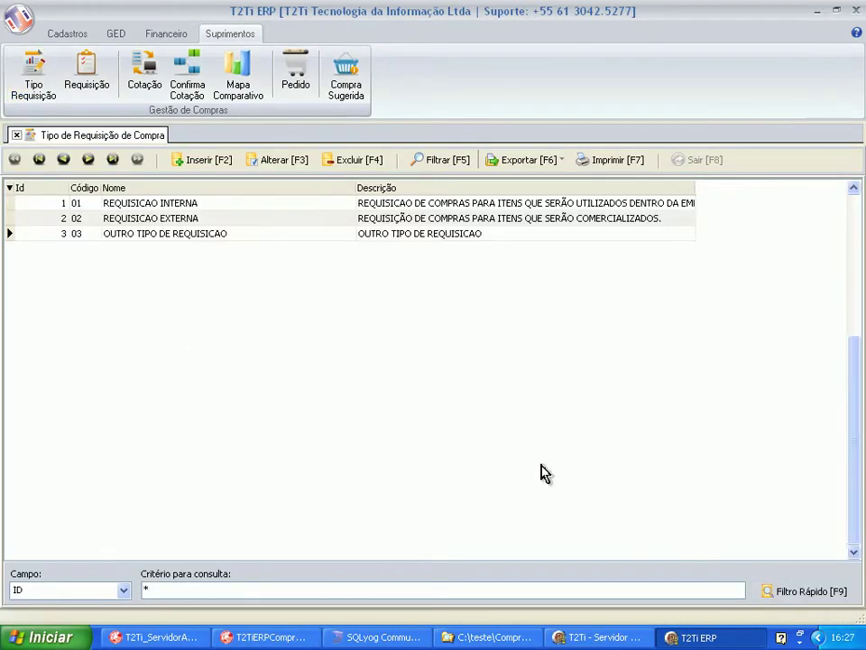
left_click(176, 205)
left_click(171, 221)
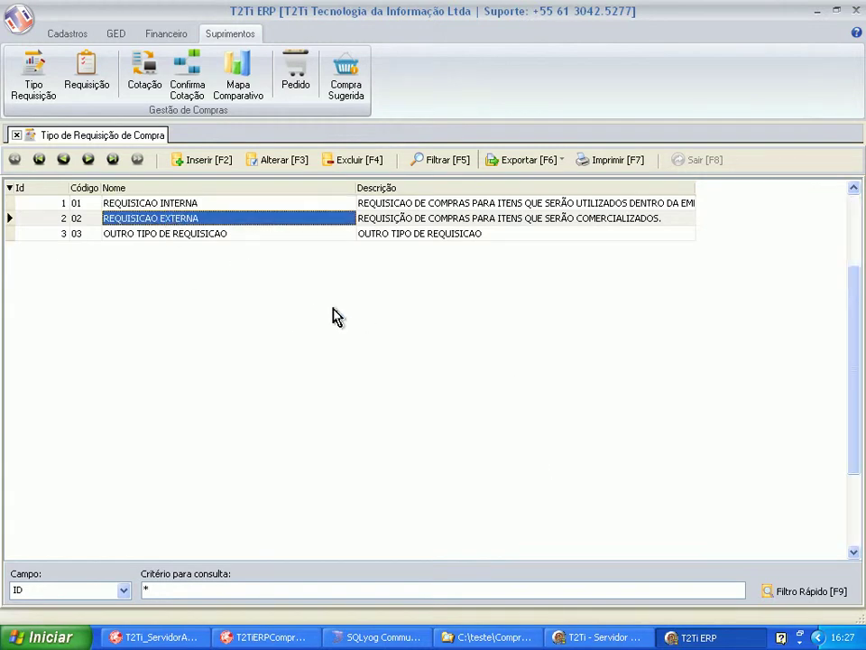
left_click(240, 234)
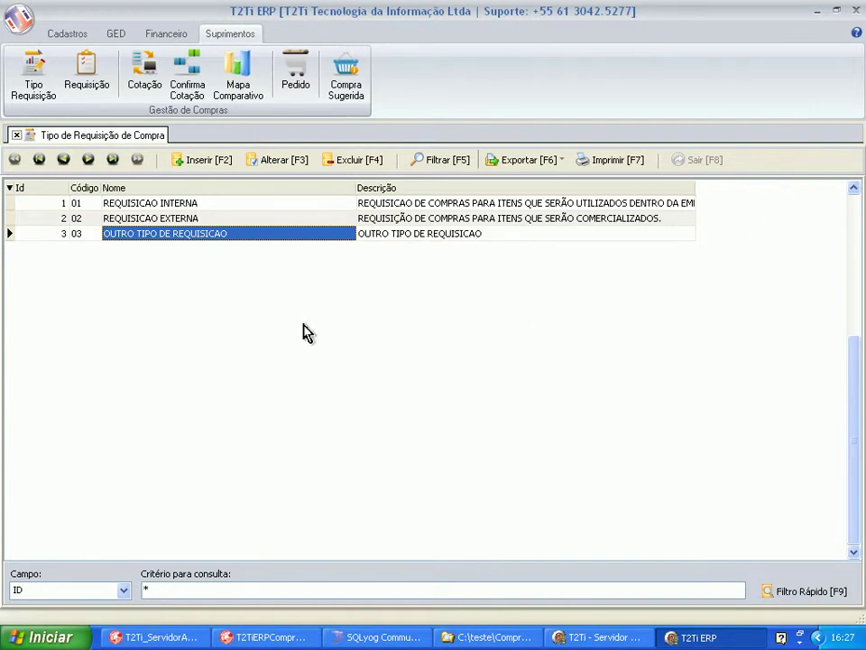
left_click(87, 89)
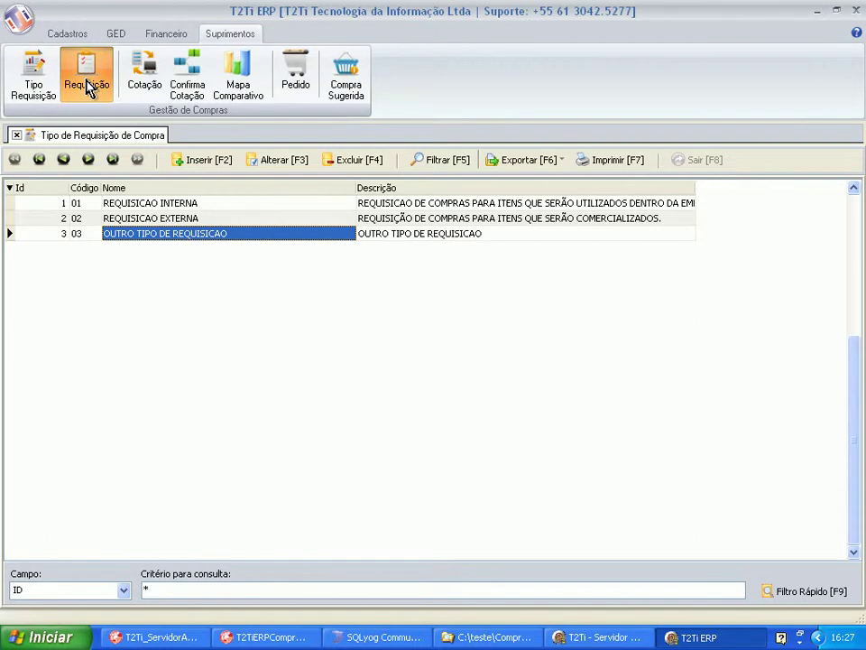
List the three May 2011 requisitions with a * filter, review types and requesters, and start a new requisition.
left_click(195, 590)
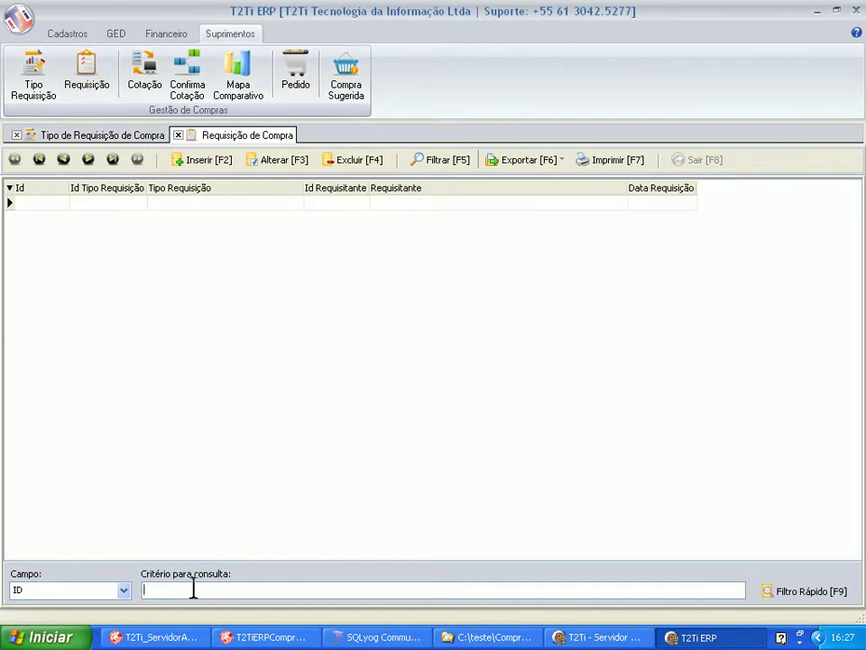
type("*")
left_click(804, 591)
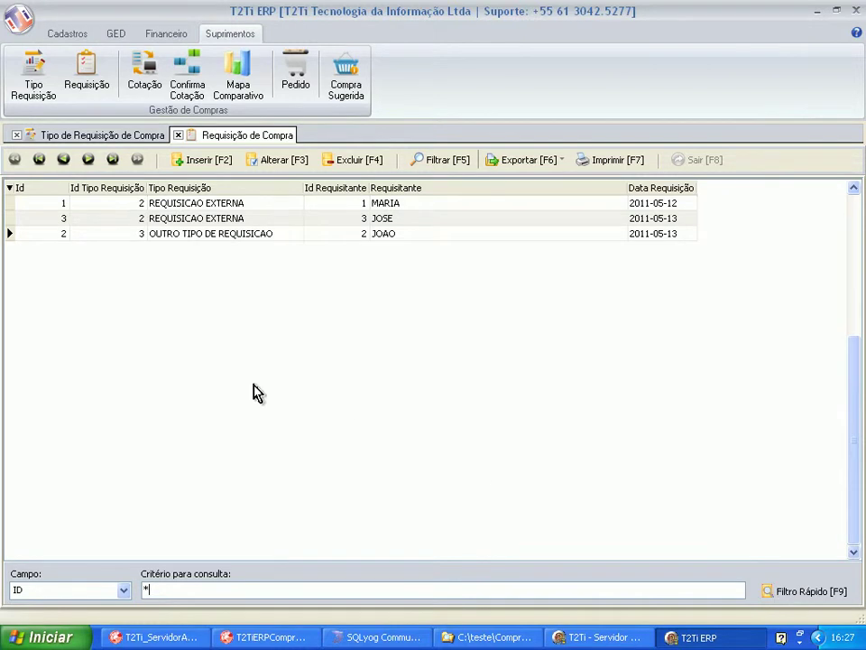
left_click(383, 206)
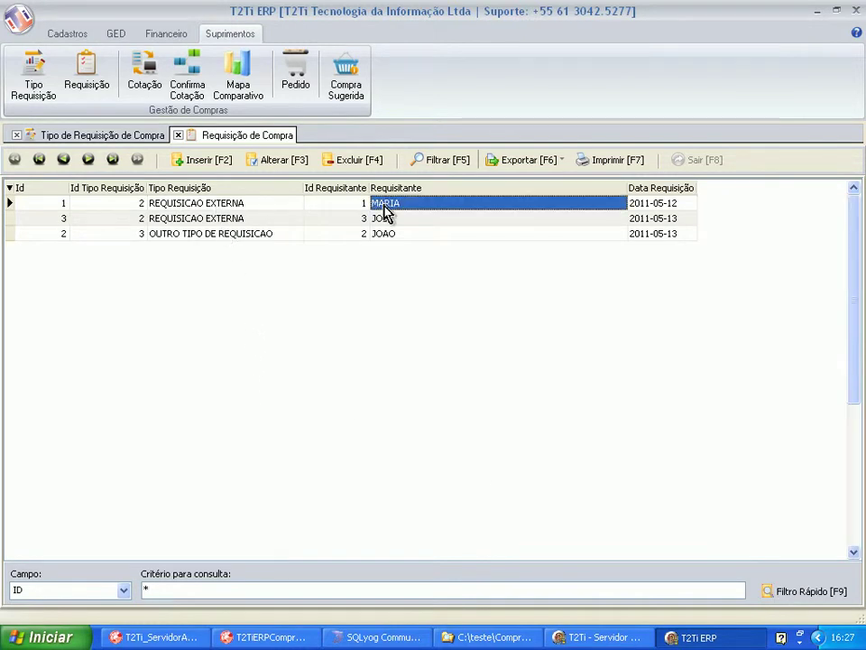
left_click(275, 219)
left_click(406, 218)
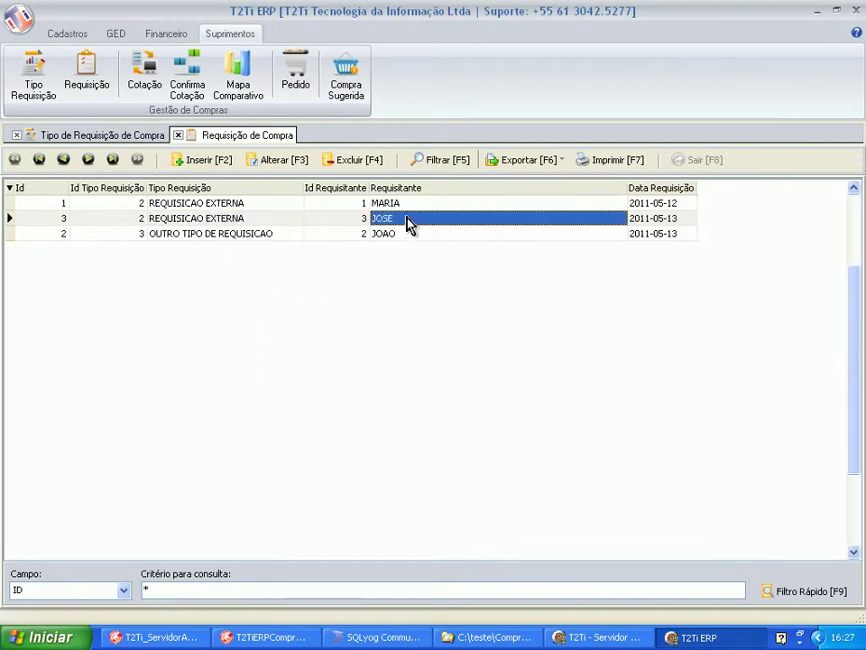
left_click(236, 236)
left_click(400, 236)
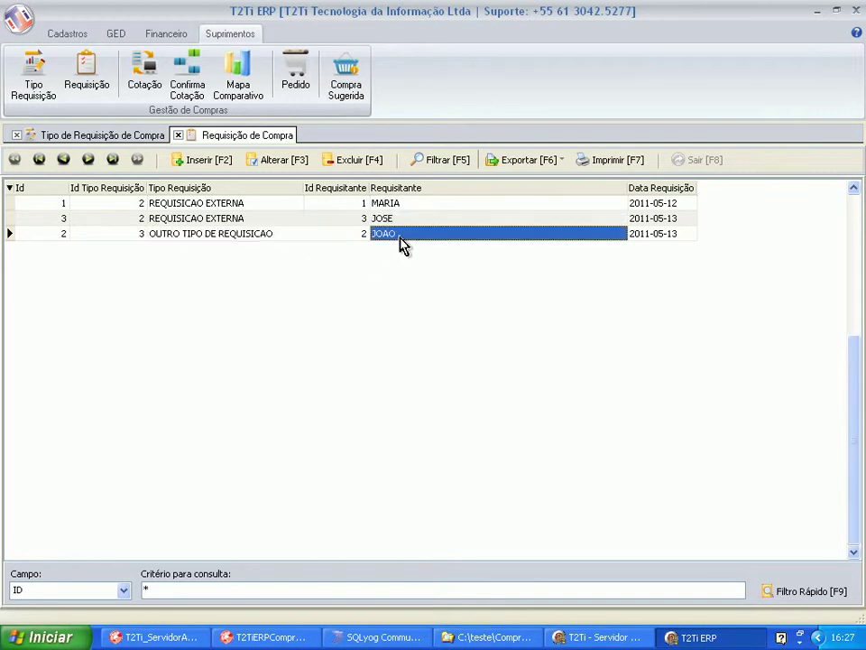
left_click(193, 168)
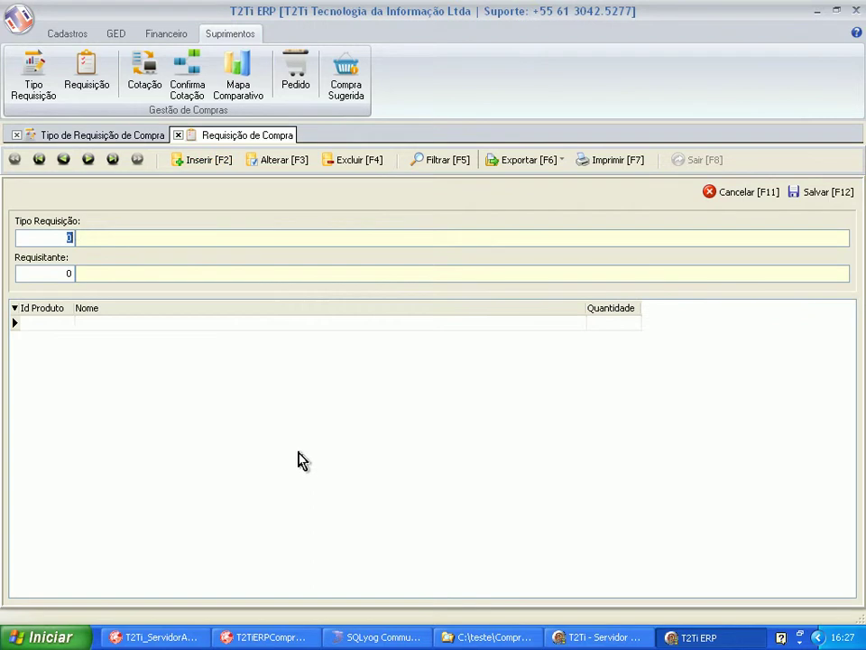
Set the requisition type to OUTRO TIPO DE REQUISICAO through the F1 lookup.
key("F1")
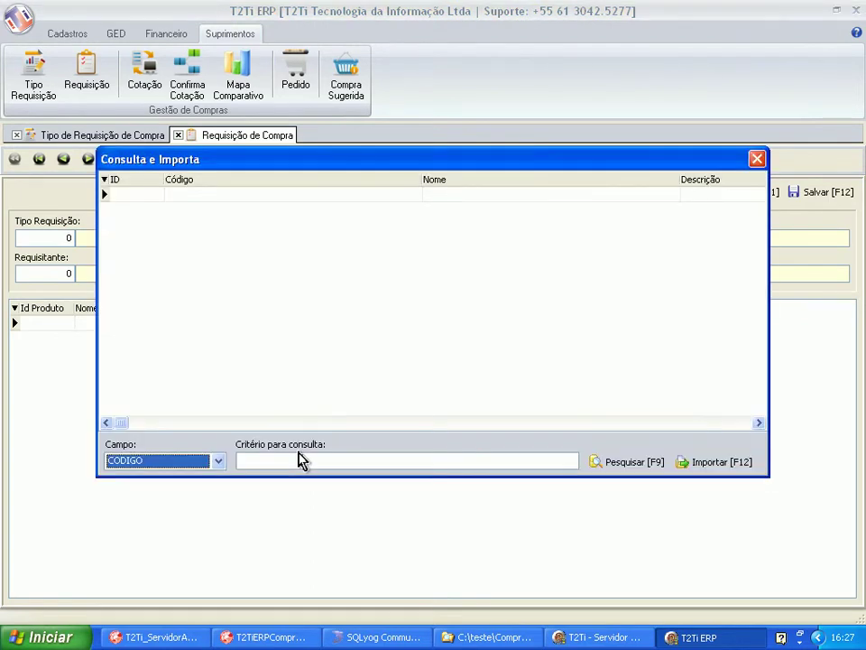
left_click(301, 460)
type("*")
key("F9")
key("Tab")
key("Down")
key("Down")
key("Right")
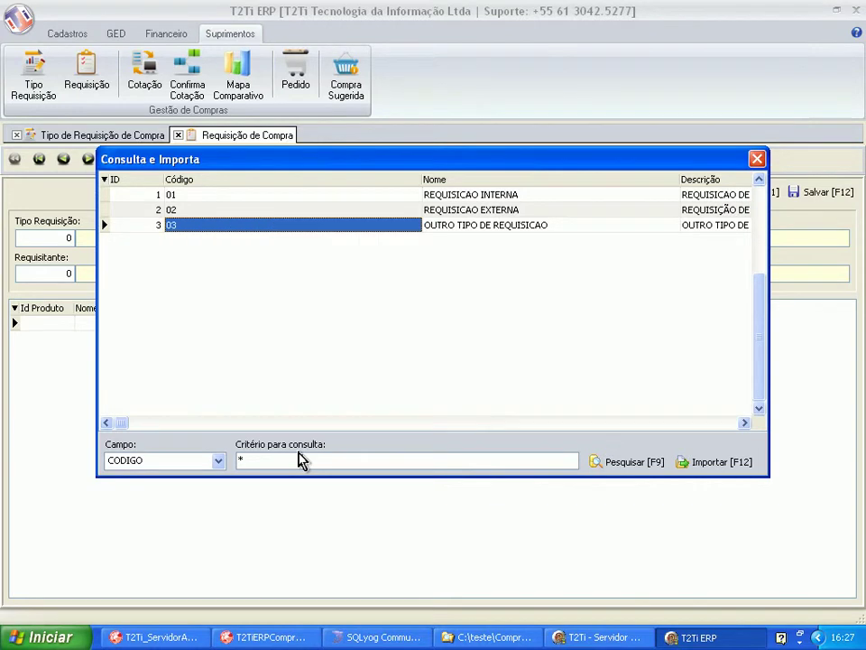
key("F12")
Import requester 3 and bring up the product lookup for the first item line.
key("F1")
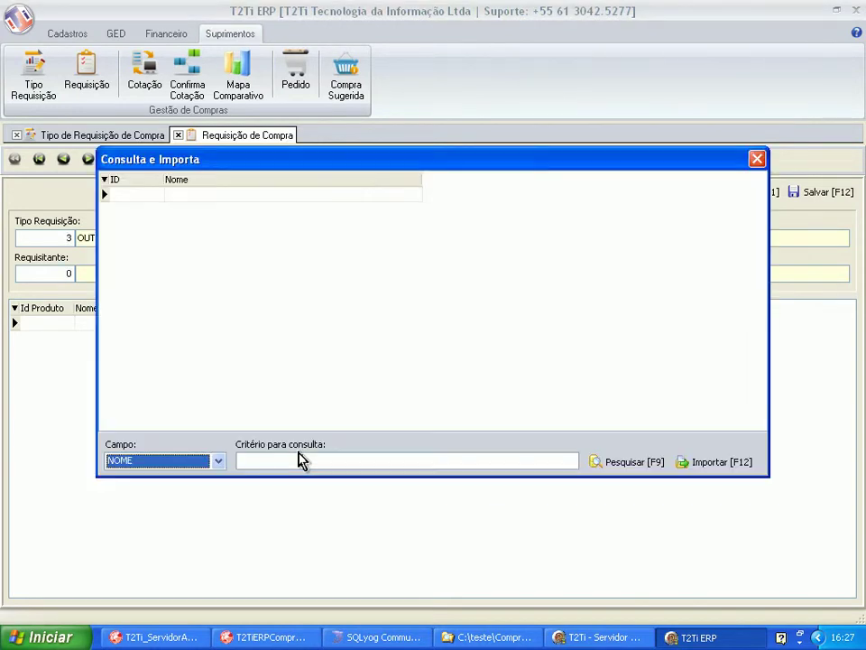
left_click(301, 460)
type("*")
key("F9")
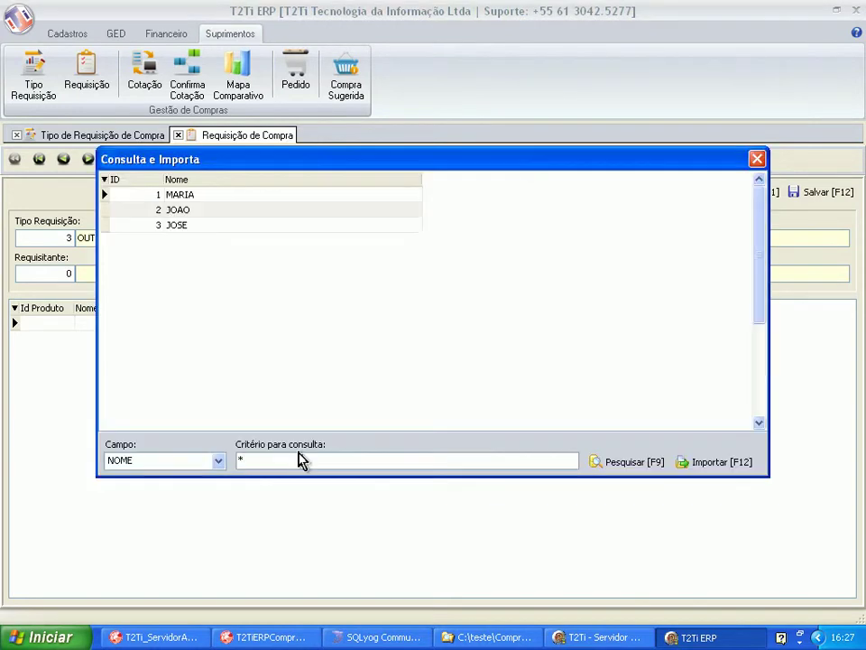
key("Tab")
key("Down")
key("Down")
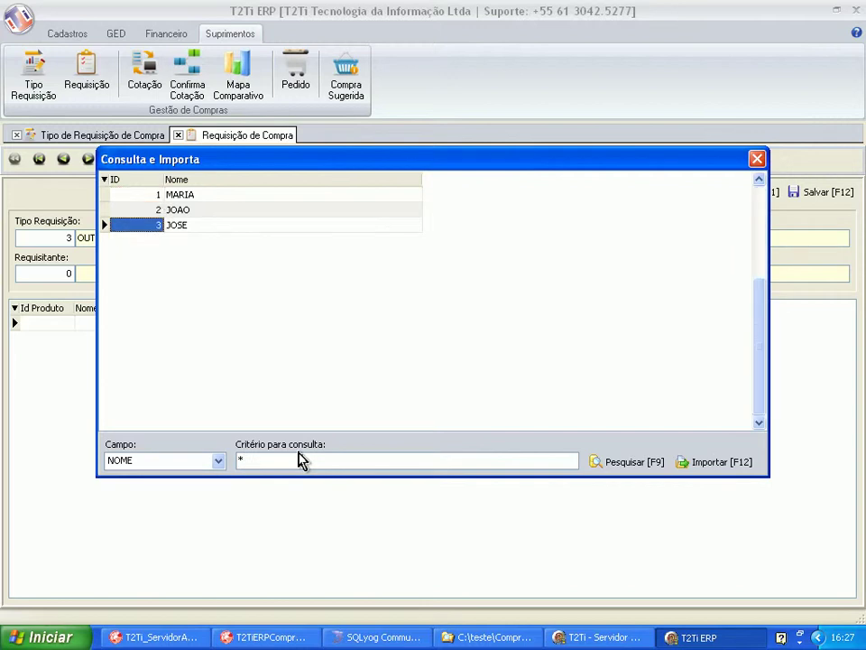
key("F12")
key("Tab")
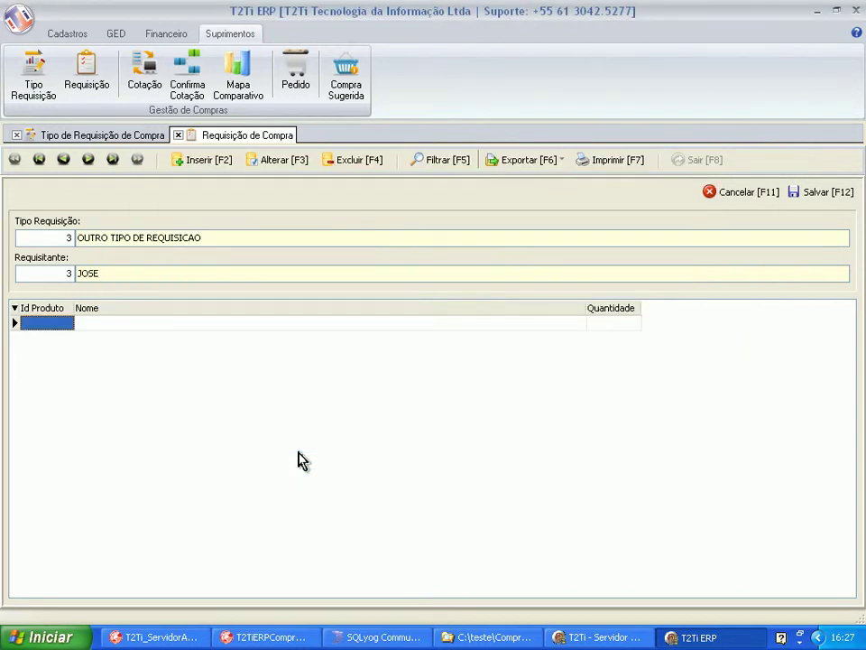
key("F1")
key("Tab")
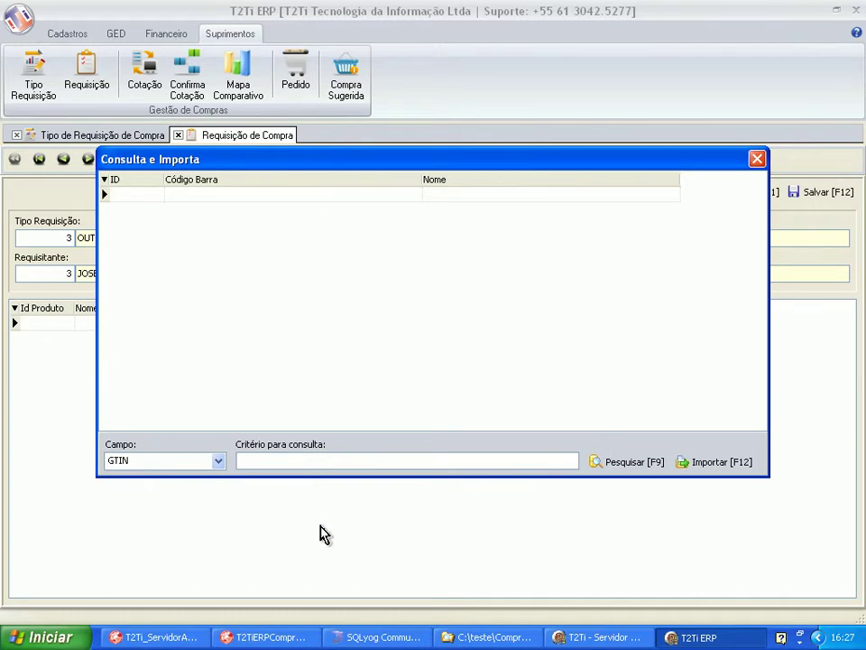
Add CADERNO BORRAO with quantity 10, searching products by name.
type("ca")
left_click(218, 460)
left_click(131, 503)
key("Tab")
type("CADERNO")
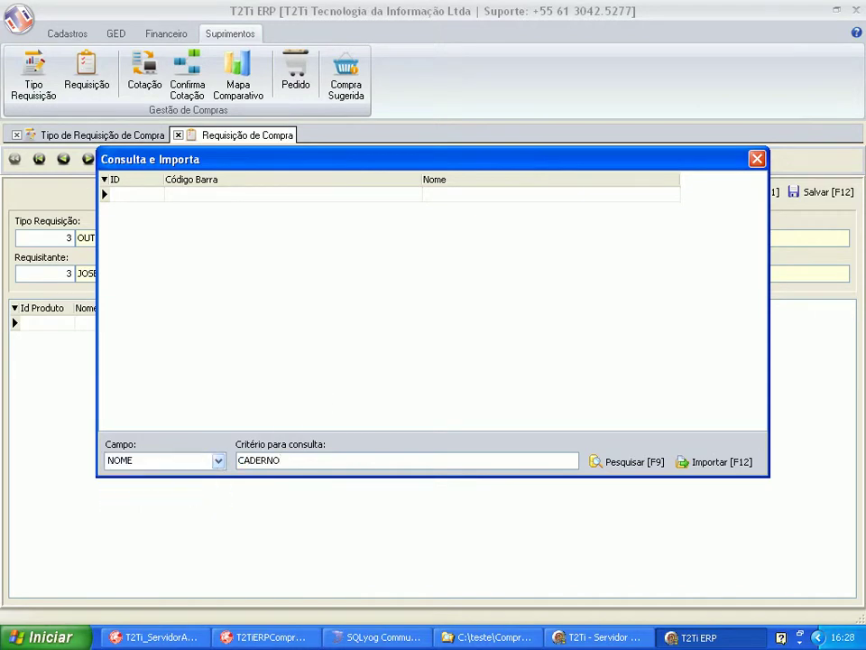
key("F9")
key("Tab")
key("Down")
key("Down")
key("Up")
key("Right")
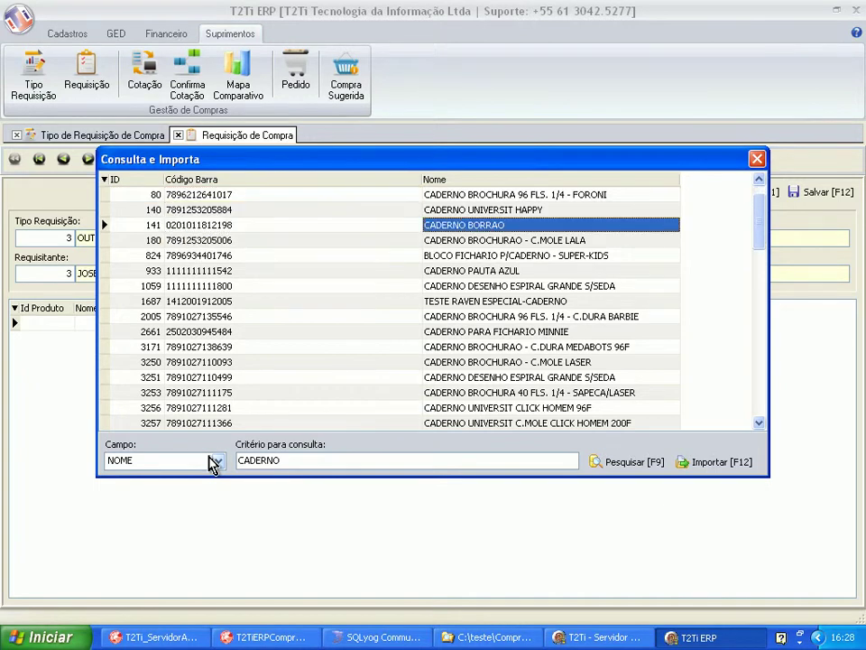
key("F12")
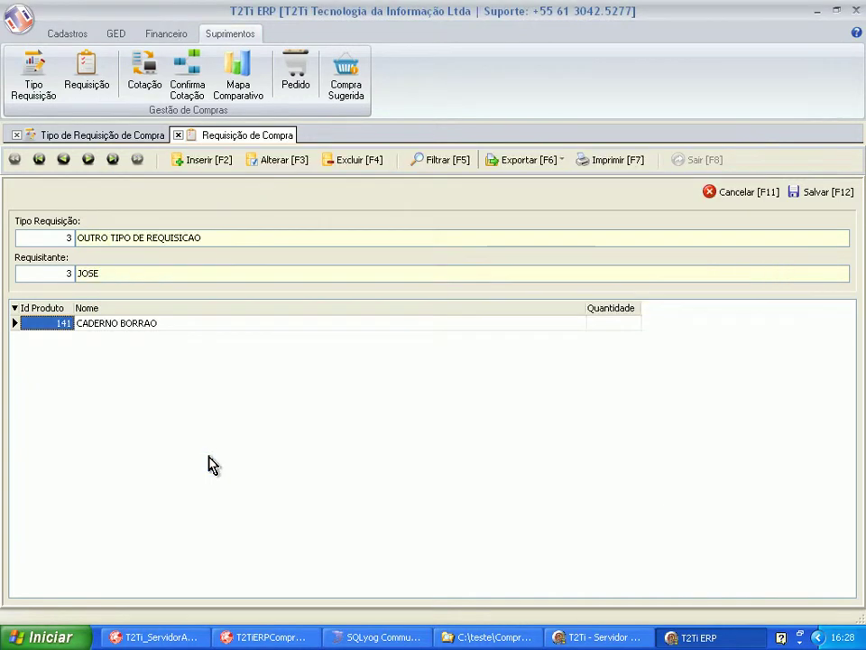
key("Tab")
type("10")
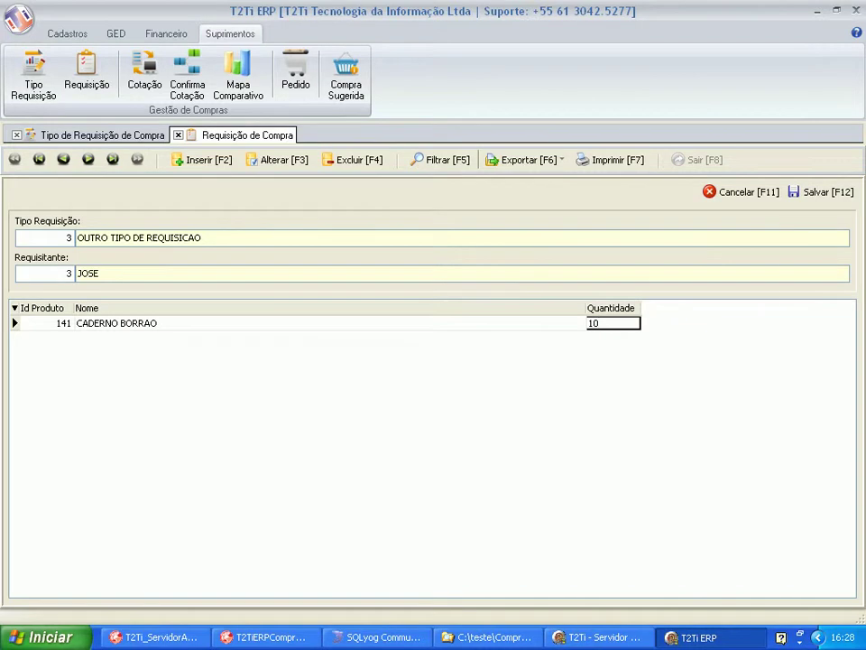
Add CANETA PENTA with quantity 10 and save requisition 4.
key("Tab")
key("Down")
key("Tab")
type("CANETA")
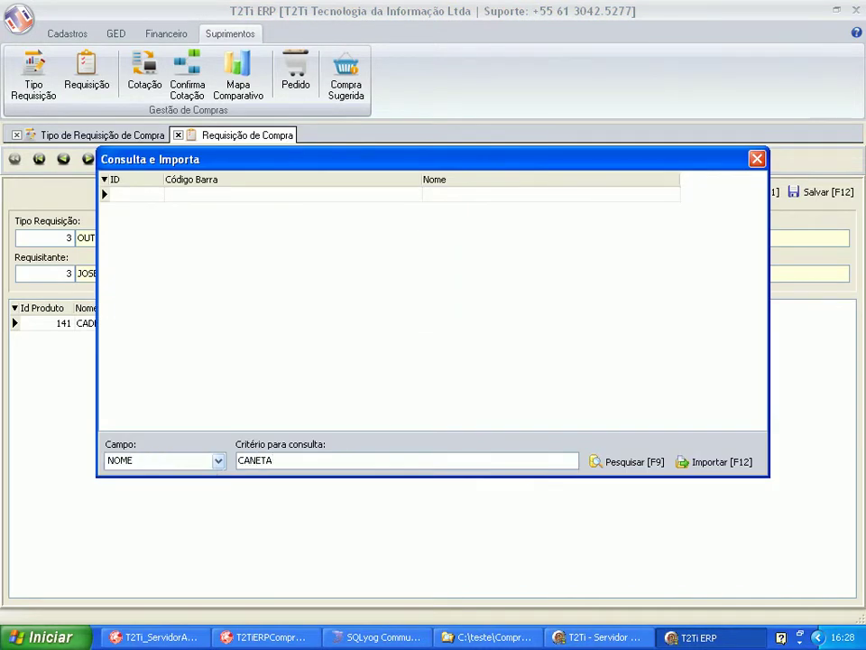
key("Return")
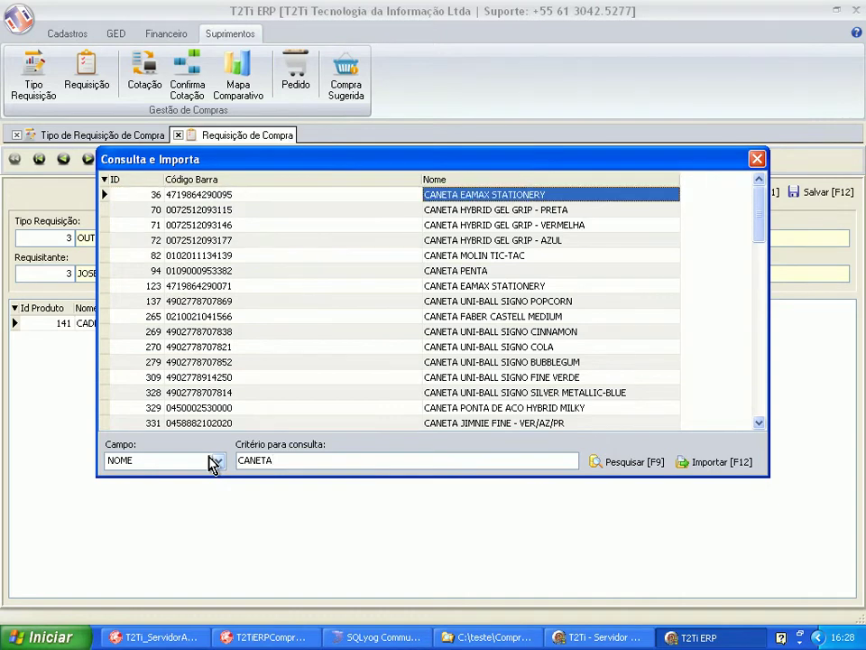
key("Down")
key("Down")
key("Down")
key("Down")
key("Down")
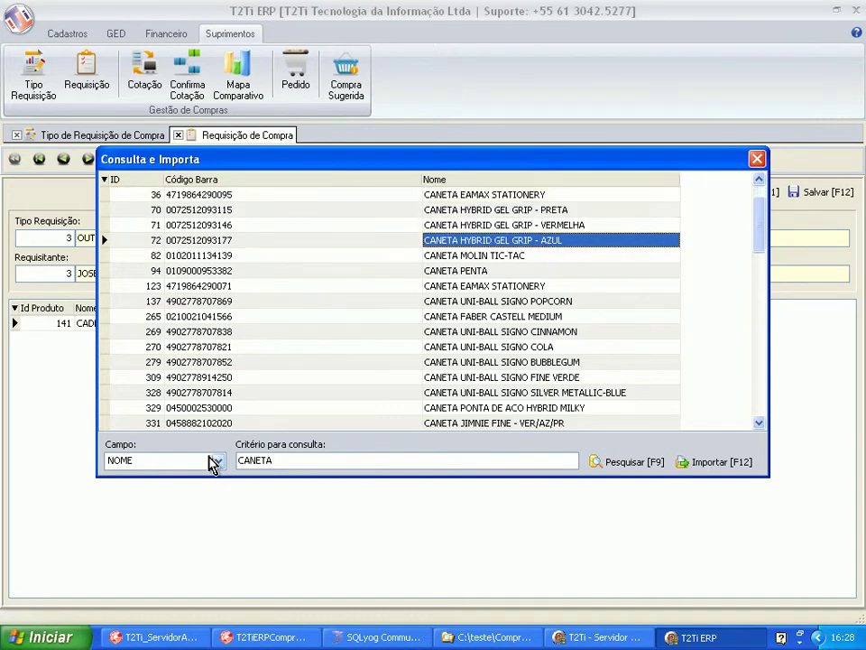
key("Left")
key("F12")
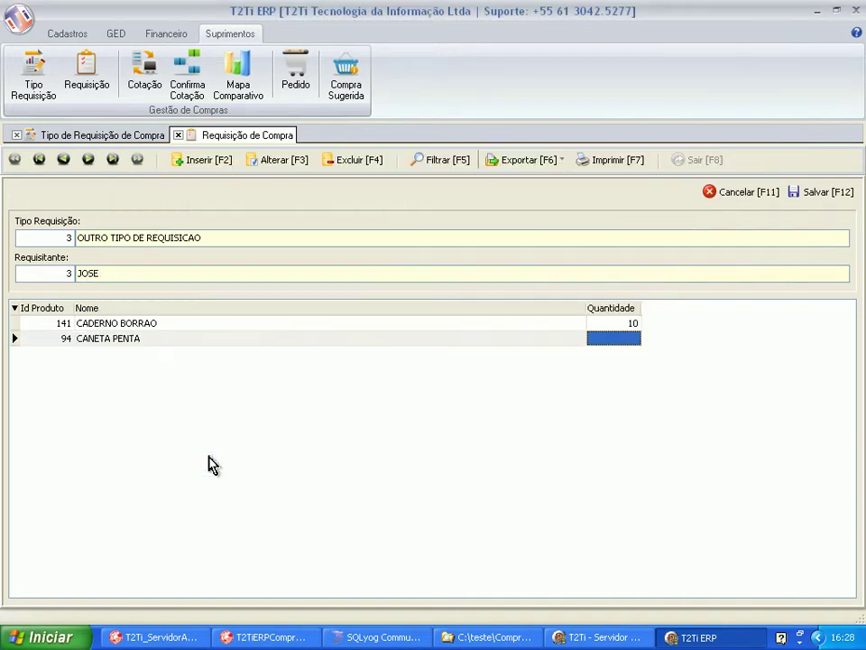
type("10")
key("Return")
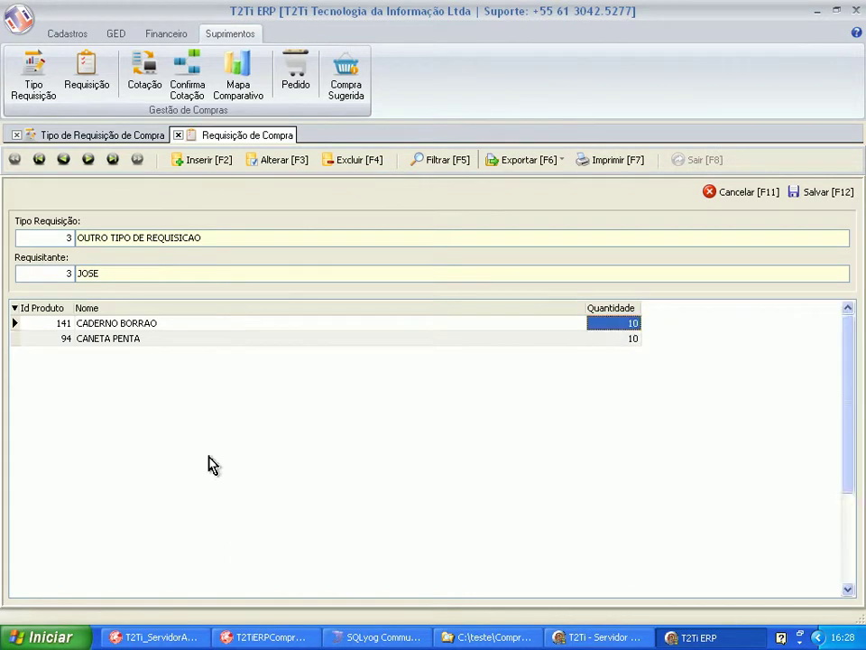
left_click(794, 193)
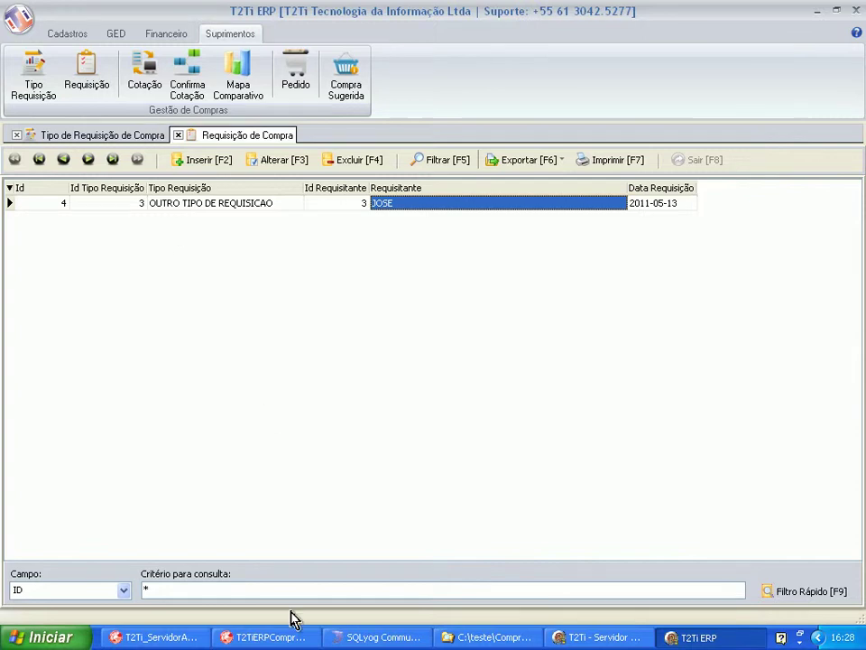
Refresh the requisition list to show requisitions 1 to 4, including the new one for 2011-05-13.
left_click(679, 596)
left_click(777, 595)
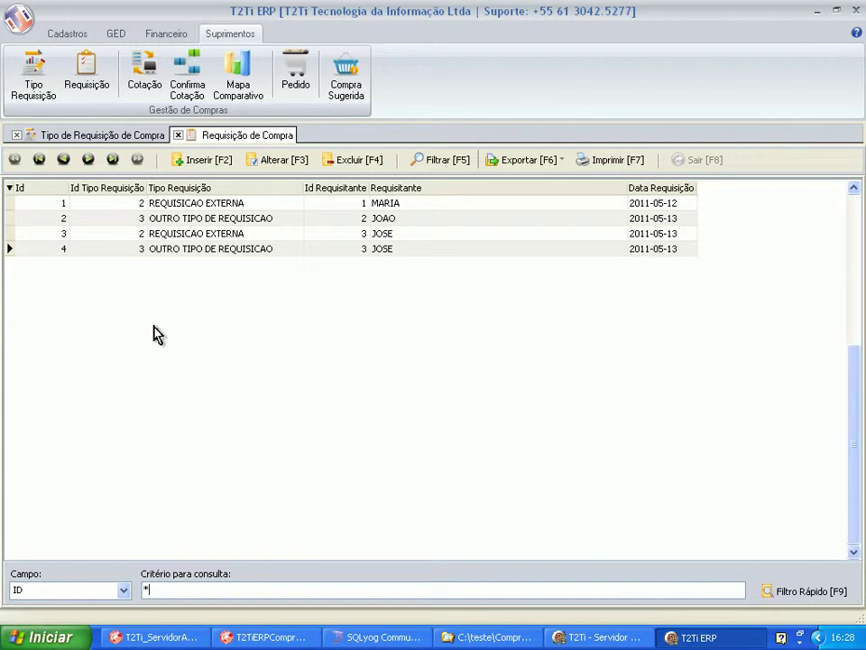
List the two existing purchase quotations with a * filter and start a new quotation.
left_click(142, 85)
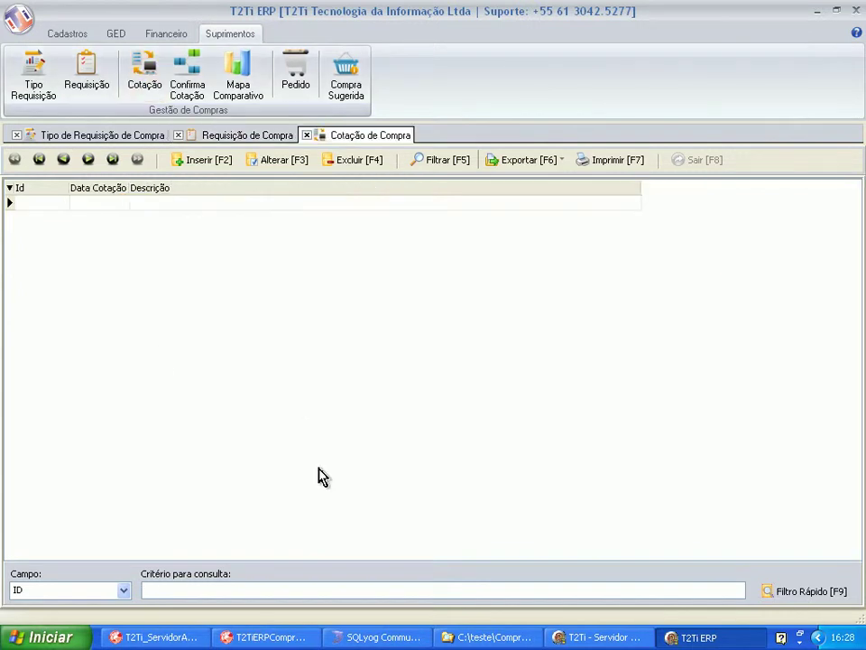
type("*")
left_click(783, 596)
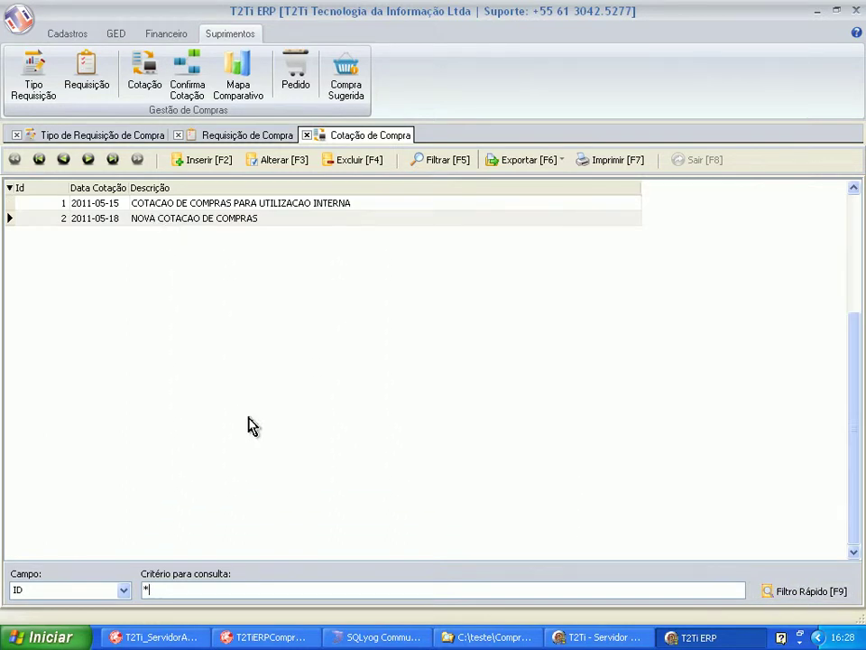
left_click(204, 162)
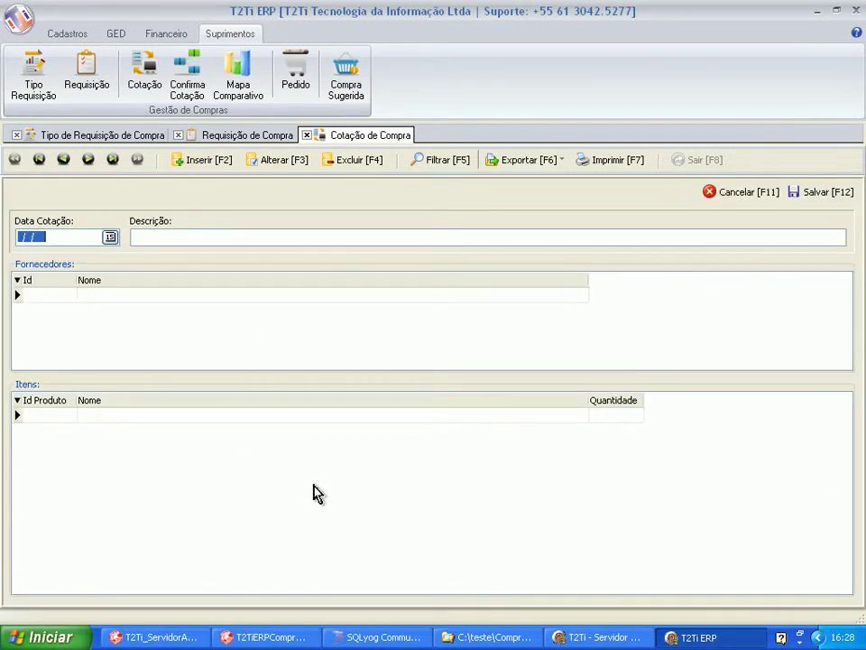
Enter quotation date 15/05/2011 and description COTACAO DE COMPRAS TESTE.
type("15/05/2011")
key("Tab")
type("COTACAO DE COMPRAS TESTE")
left_click(49, 294)
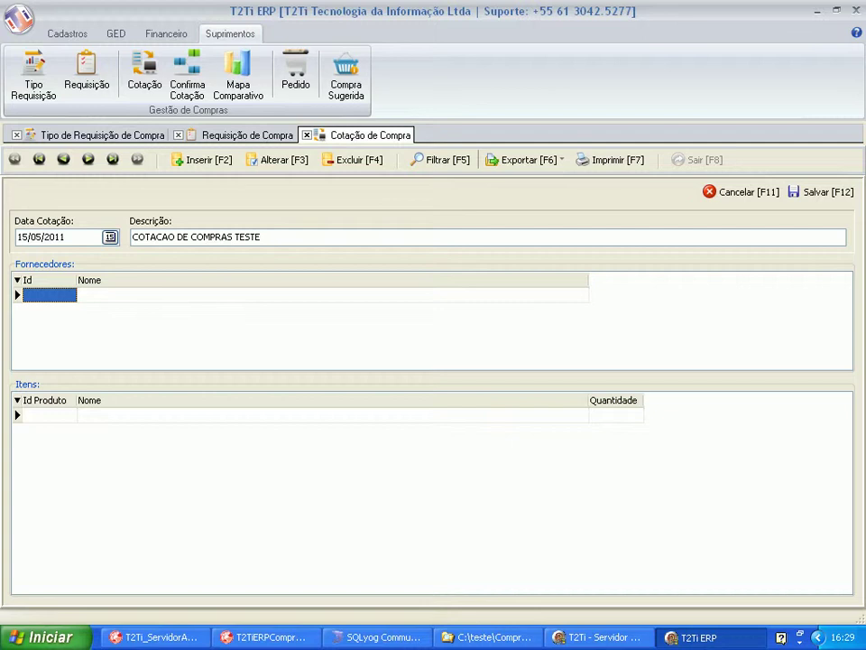
Add suppliers PESSOA 05 and PESSOA 06 to the quotation.
key("F1")
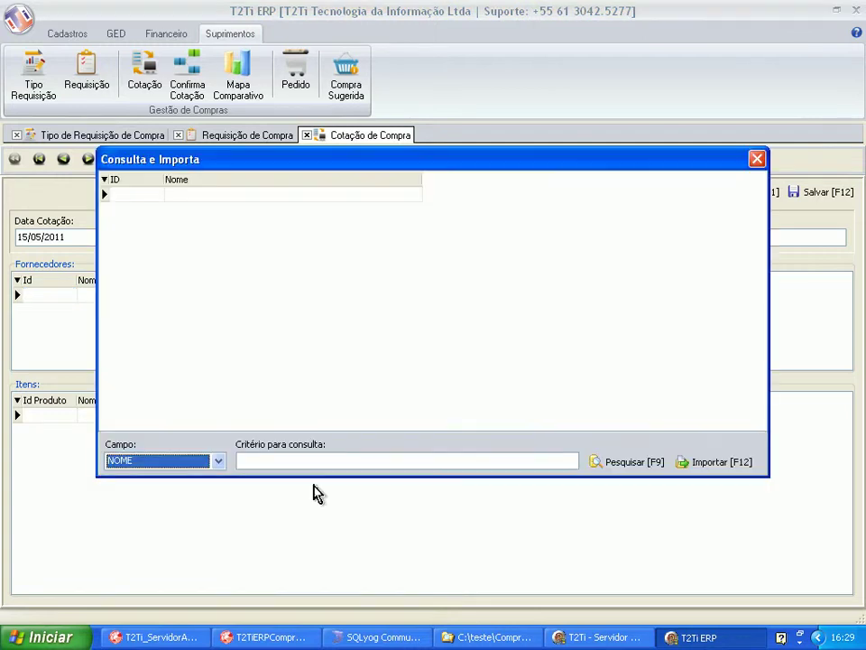
type("*")
key("F9")
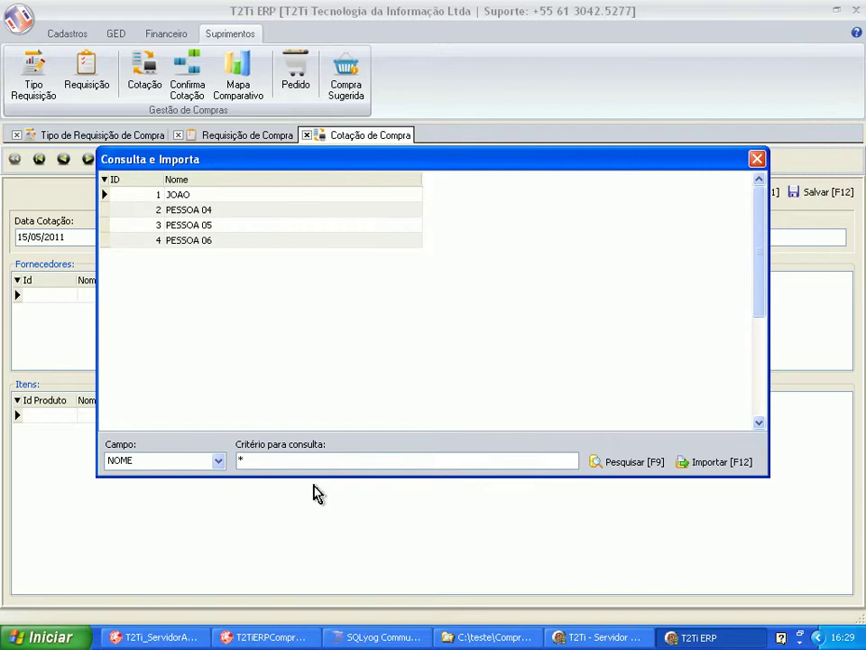
key("Down")
key("Down")
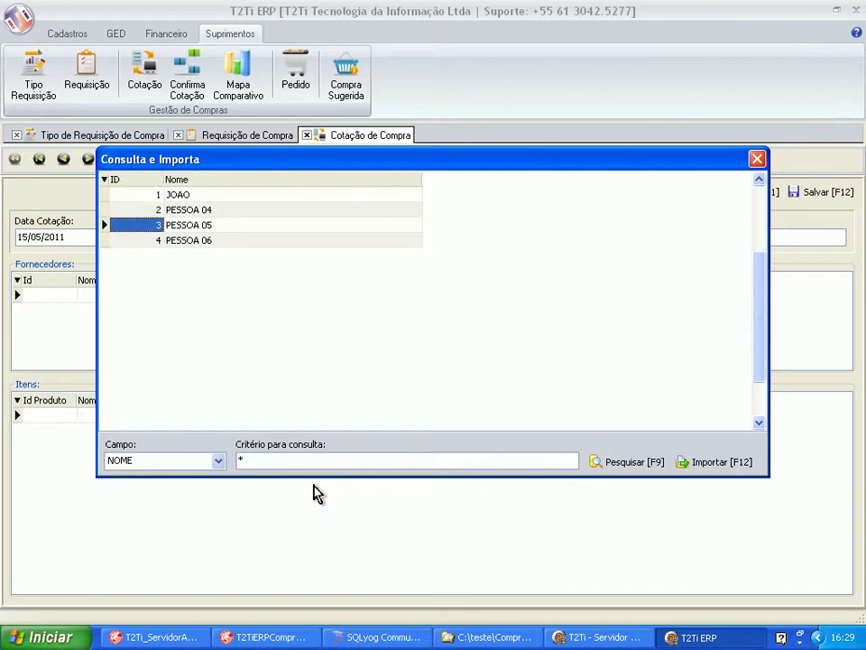
key("F12")
key("F1")
key("Tab")
type("*")
key("F9")
key("Down")
key("Down")
key("Down")
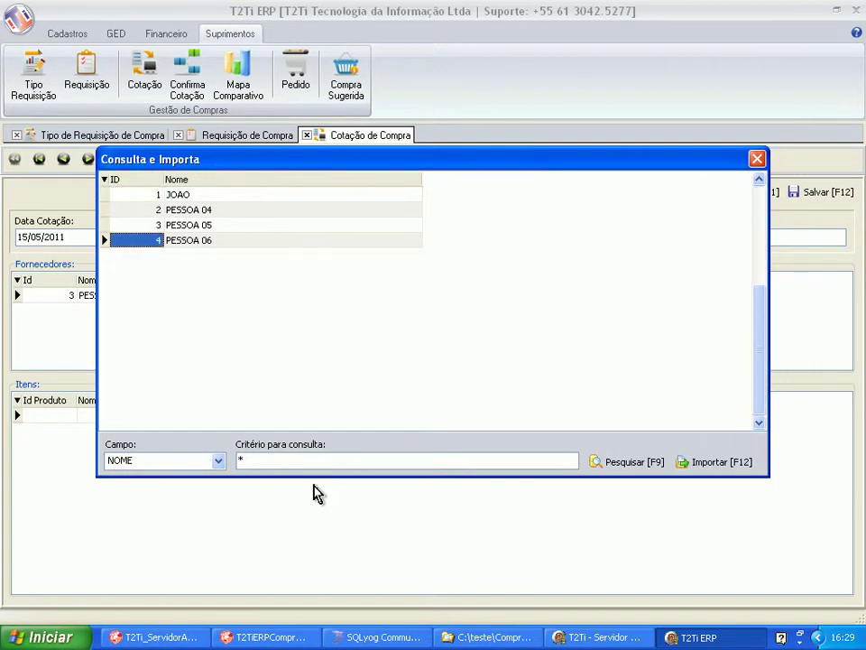
key("F12")
key("Tab")
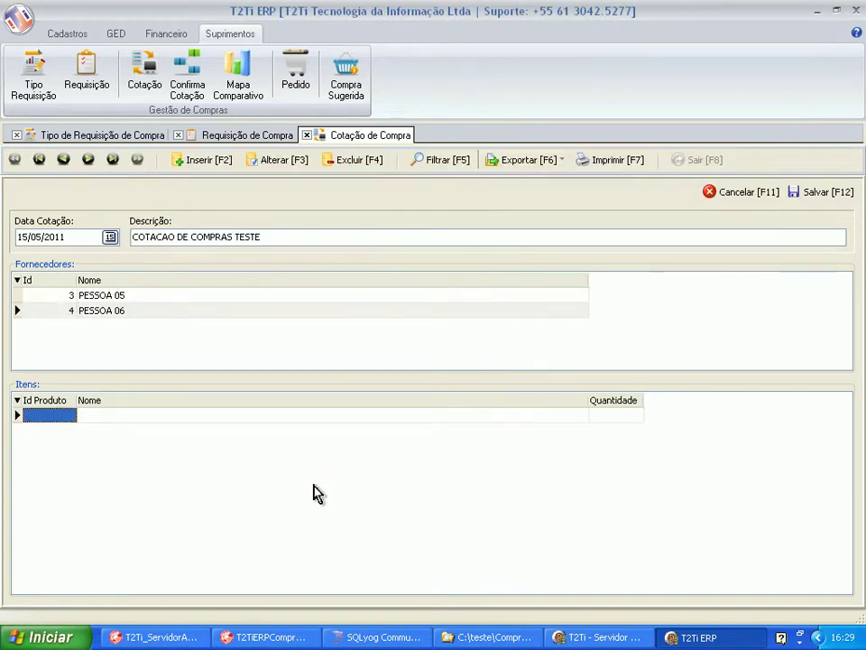
Import requisition 4's item CADERNO BORRAO (product 141, quantity 10) into the quotation items.
key("F1")
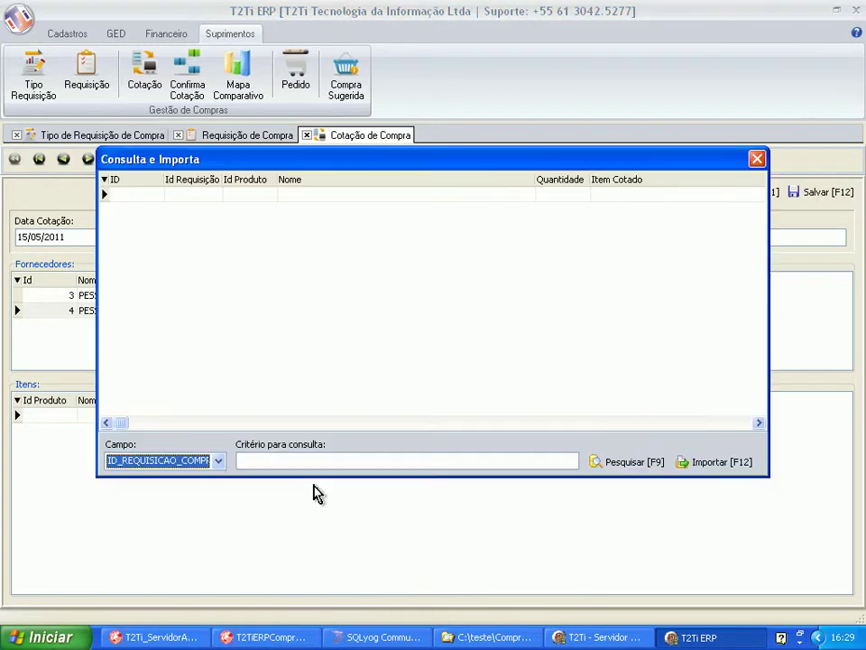
key("Tab")
type("*")
key("F9")
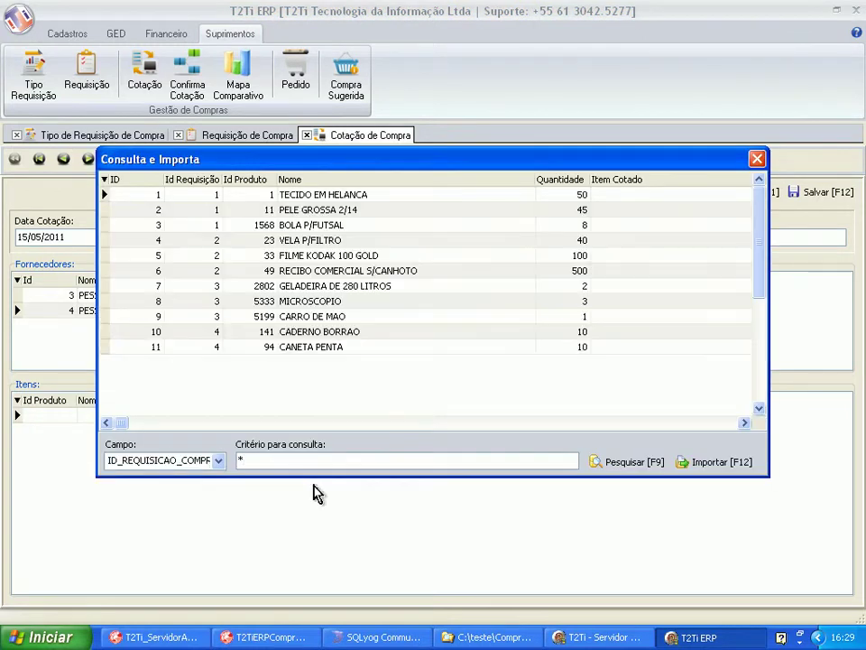
key("Right")
key("Right")
key("Right")
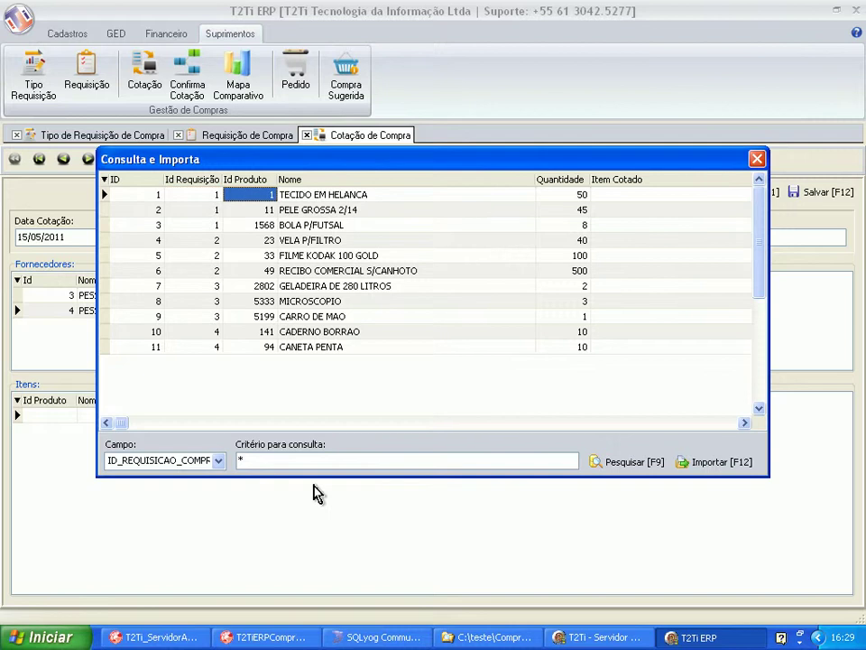
key("Down")
key("Down")
key("Down")
key("Down")
key("Down")
key("Down")
key("Down")
key("Down")
key("Down")
key("Down")
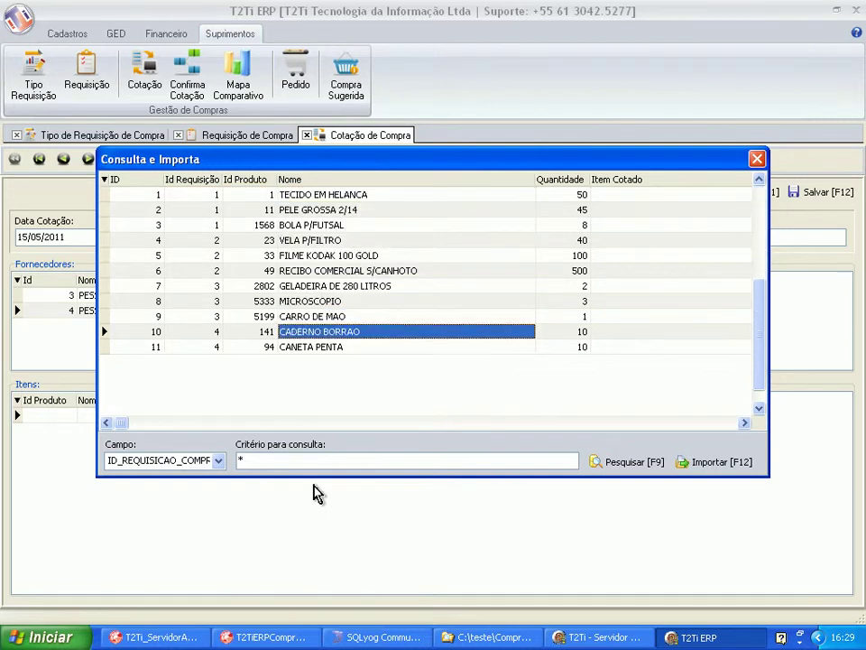
key("Up")
key("Up")
key("Up")
key("Up")
key("Up")
key("Up")
key("Up")
key("Up")
key("Up")
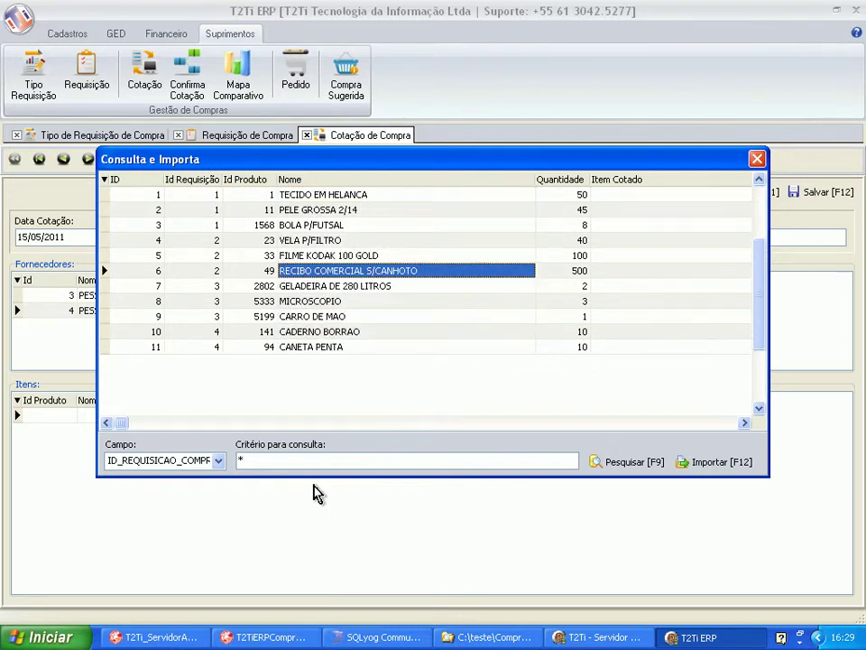
key("Up")
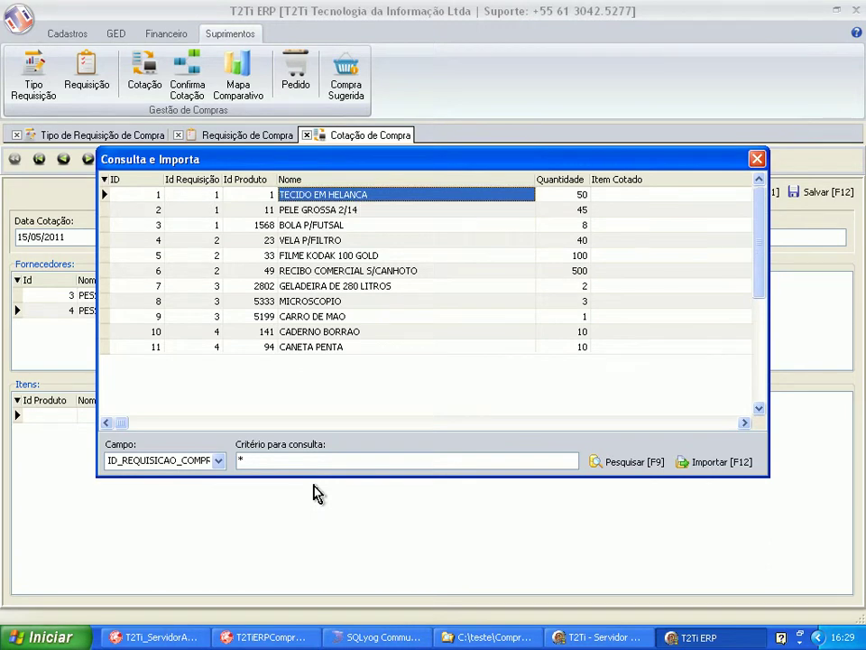
key("Down")
key("Down")
key("Down")
key("Down")
key("Down")
key("Down")
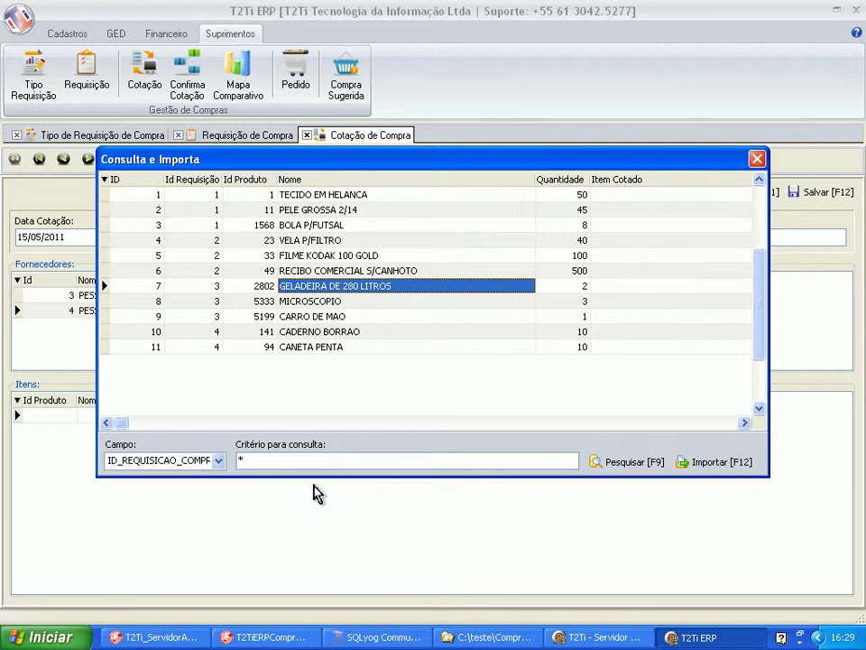
key("Down")
key("Down")
key("Down")
key("Down")
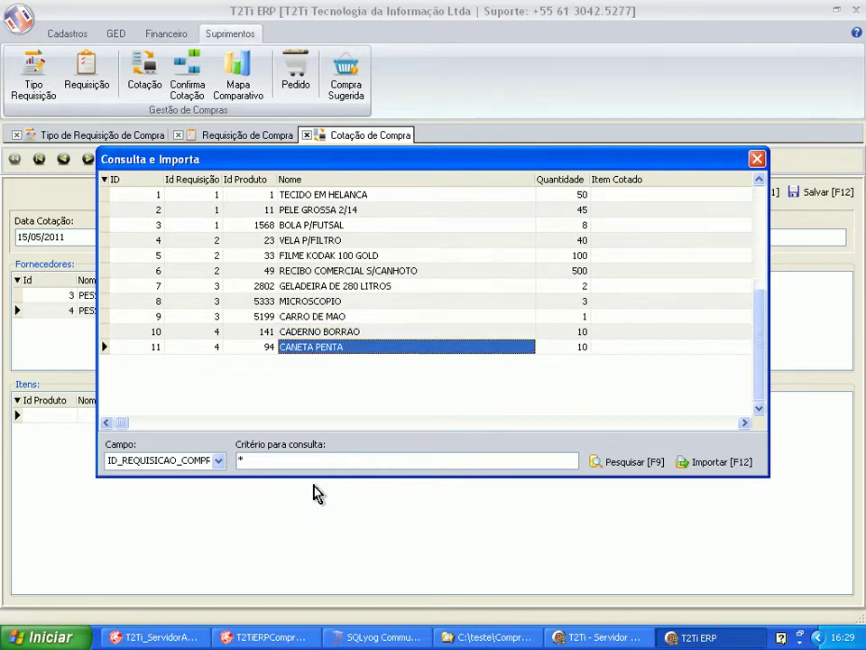
key("Up")
key("Right")
key("Left")
key("Left")
key("Right")
key("Left")
key("Left")
key("Down")
key("Up")
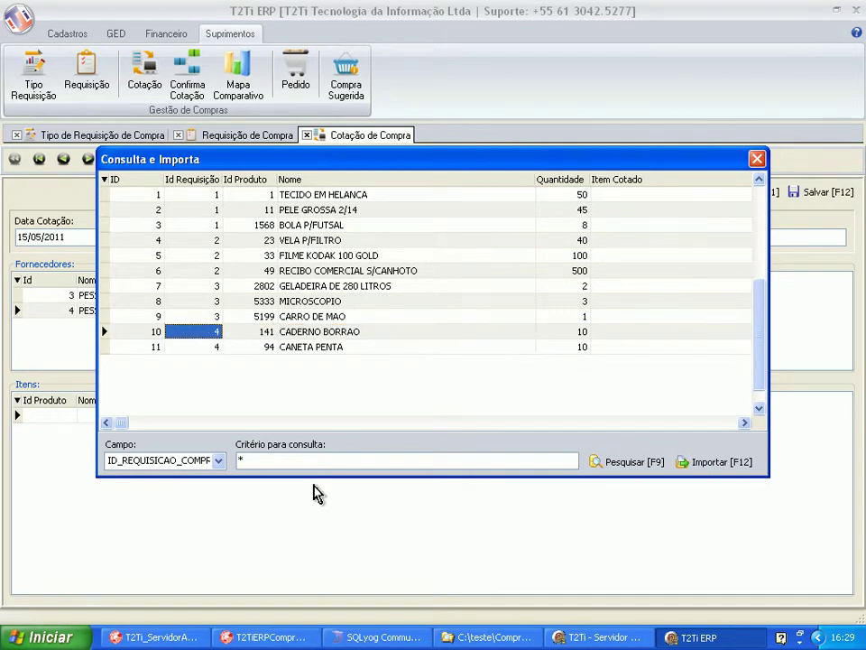
key("Right")
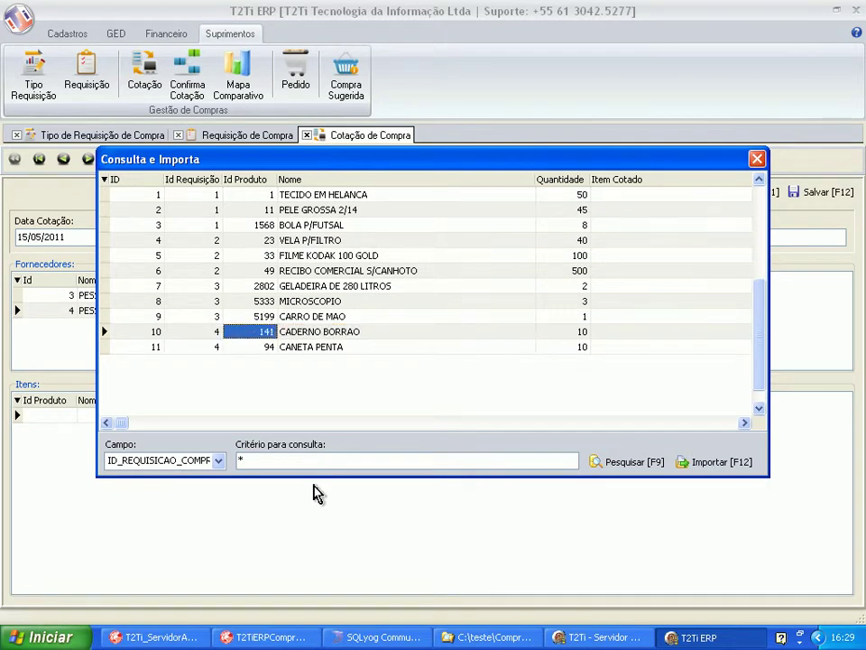
key("F12")
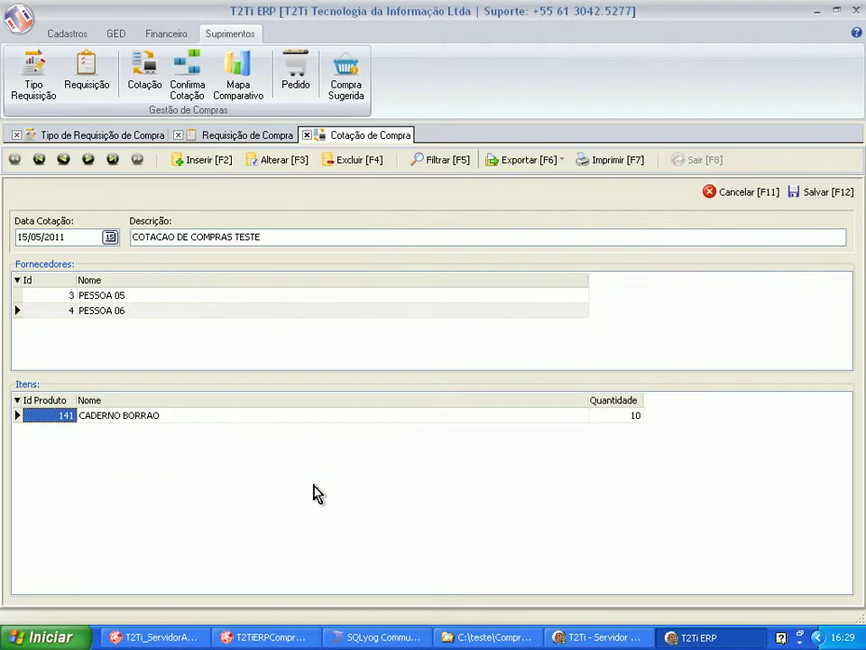
Add the CANETA PENTA requisition item (quantity 10) to the quotation.
key("Right")
key("Right")
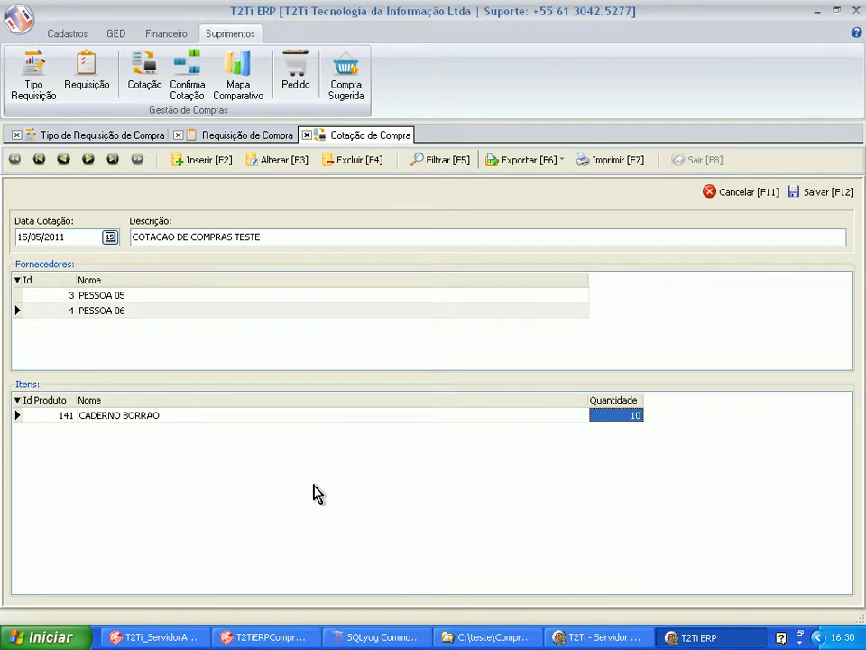
key("F1")
key("Tab")
type("*")
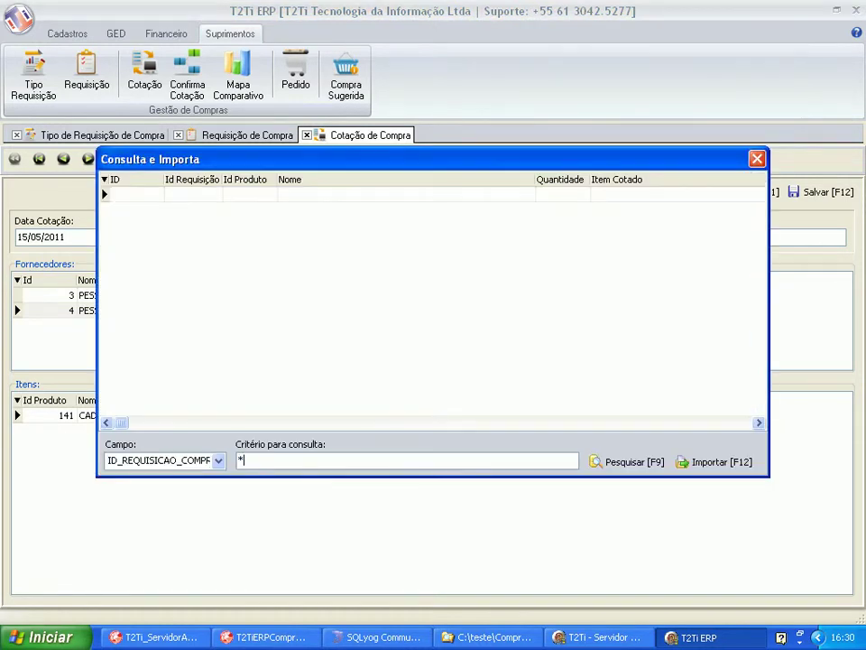
key("F9")
key("Down")
key("Down")
key("Down")
key("Down")
key("Down")
key("Down")
key("Down")
key("Down")
key("Down")
key("Down")
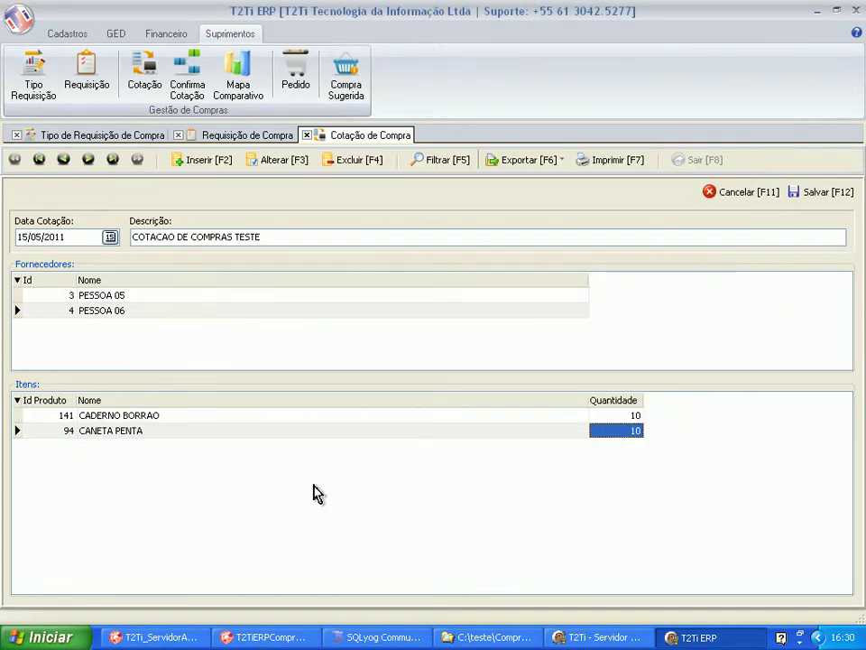
Import RECIBO COMERCIAL S/CANHOTO with quantity 100 and save the quotation as number 3.
key("ctrl+i")
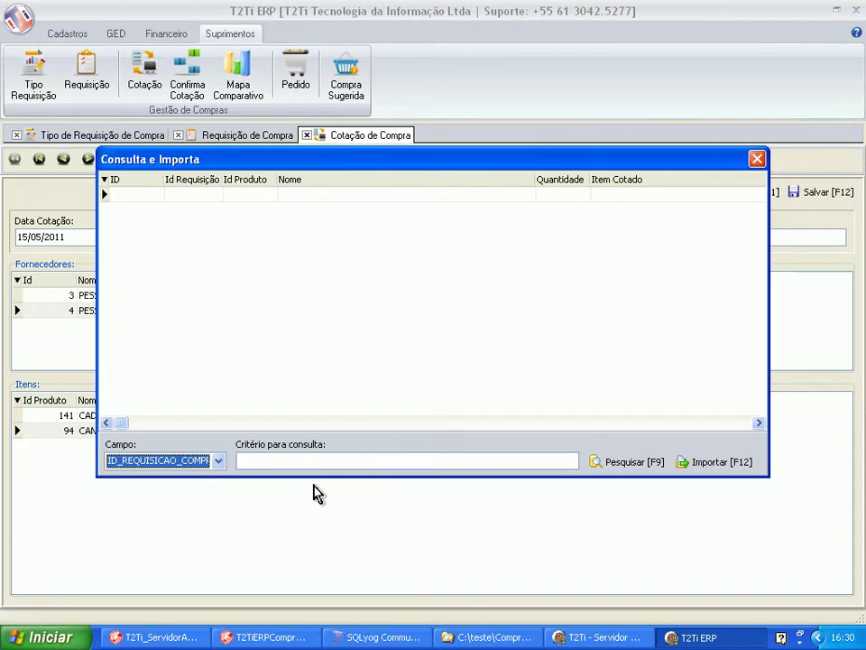
key("Tab")
type("*")
key("F9")
key("Down")
key("Down")
key("Down")
key("Down")
key("Down")
key("Right")
key("Right")
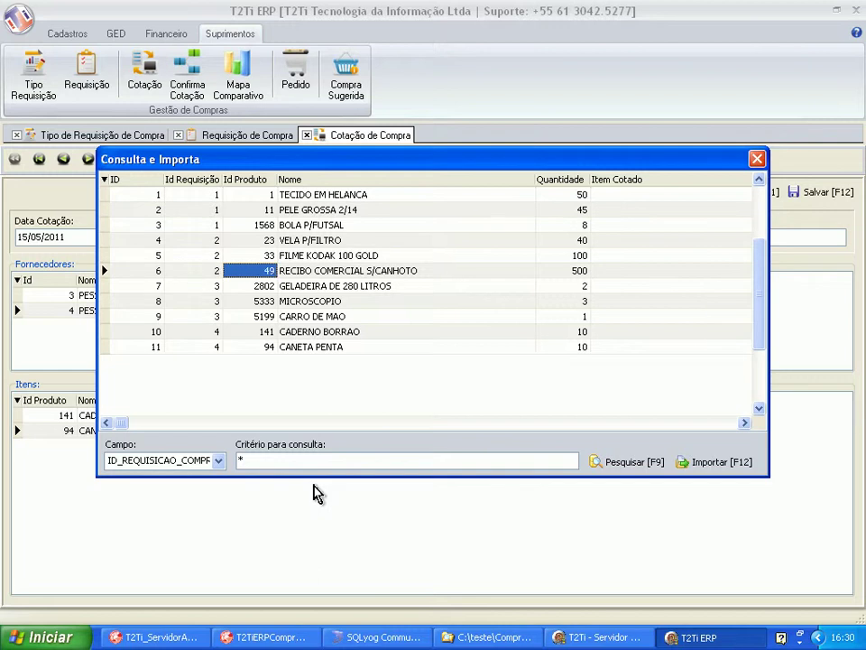
key("Right")
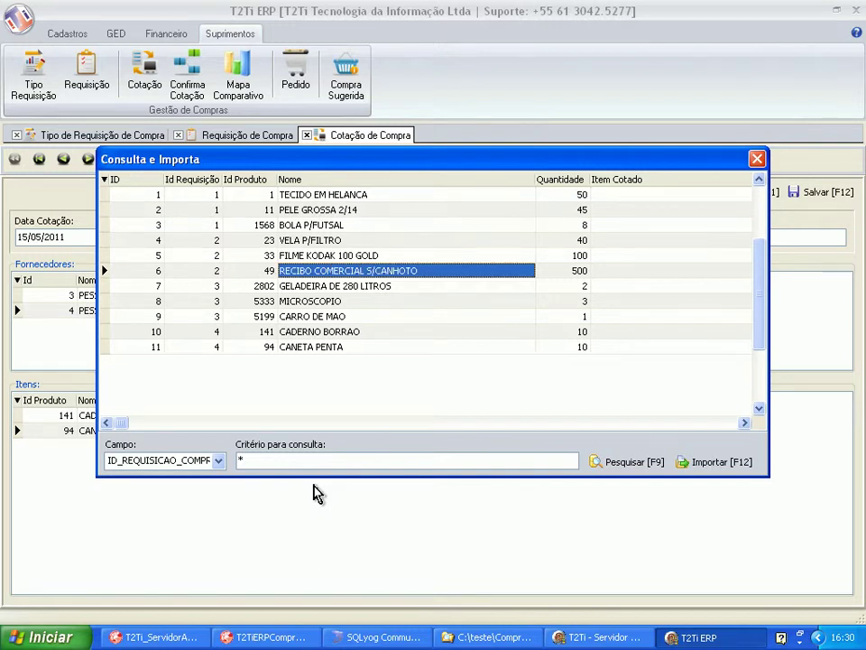
key("Tab")
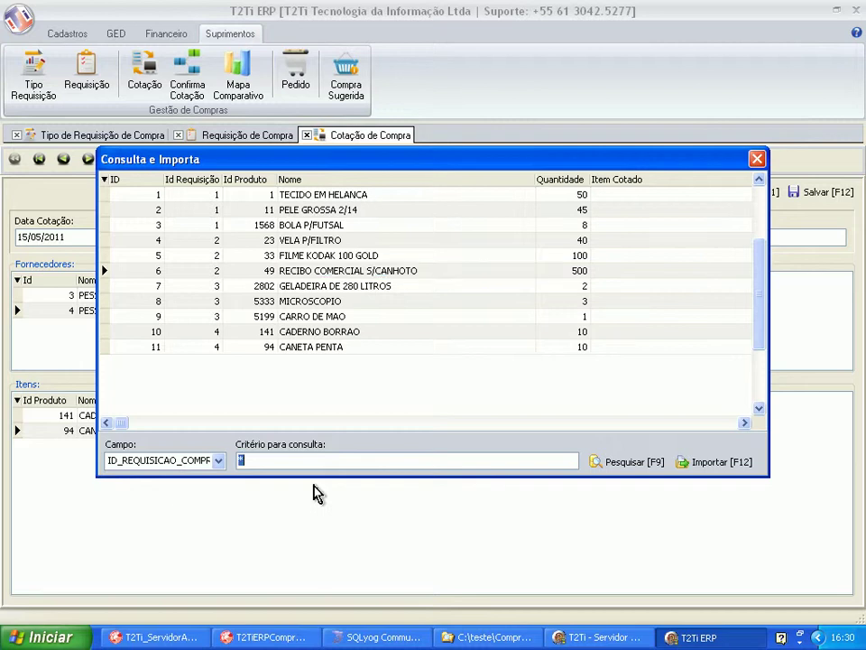
key("shift+Tab")
key("F12")
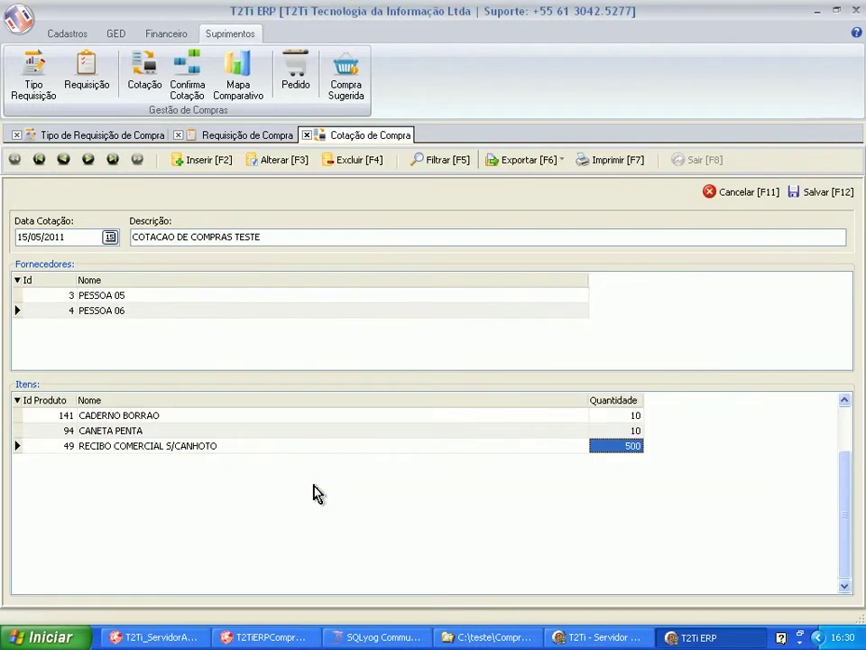
type("1")
key("Up")
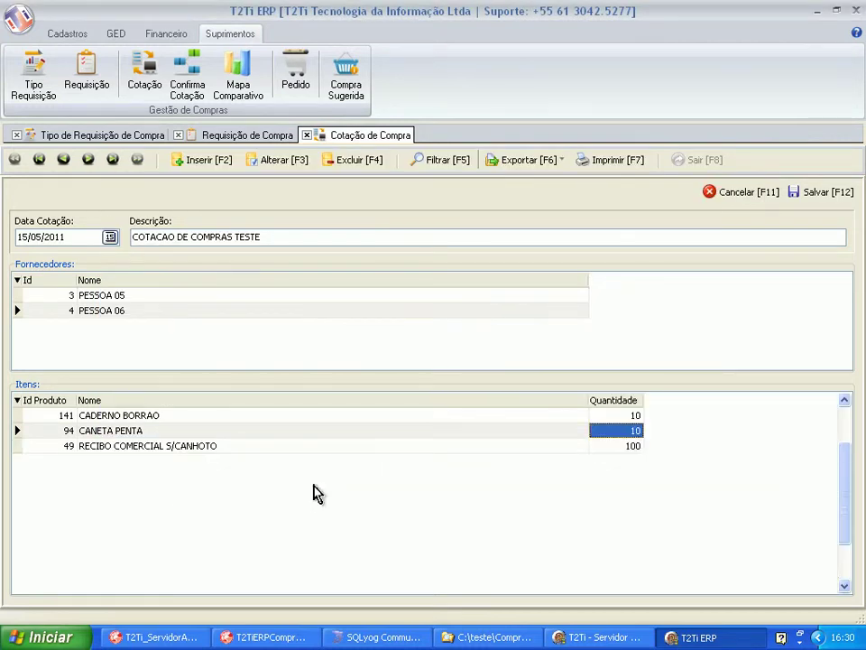
left_click(811, 192)
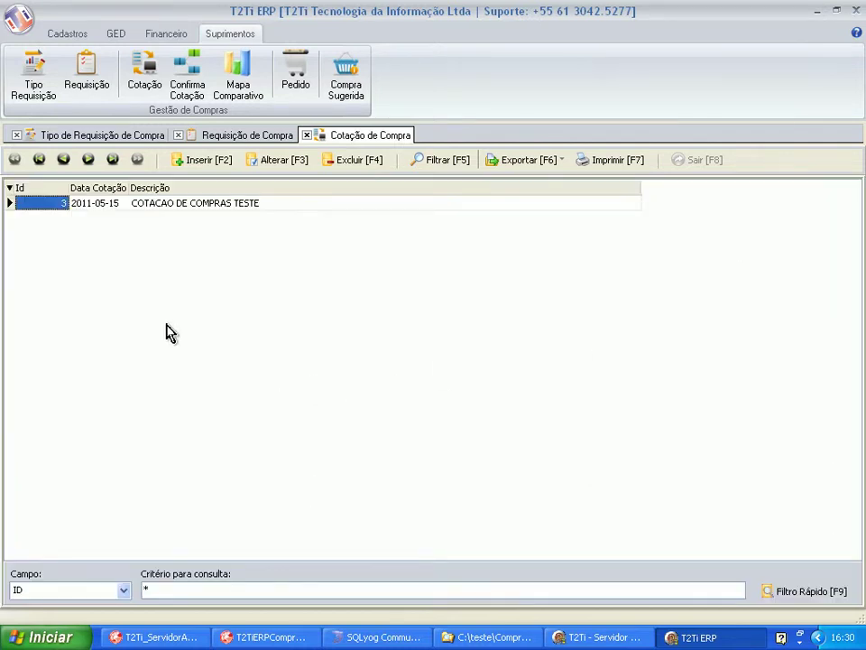
Open quotation 3, cancel without changes, and launch the Confirma Cotação screen.
double_click(192, 203)
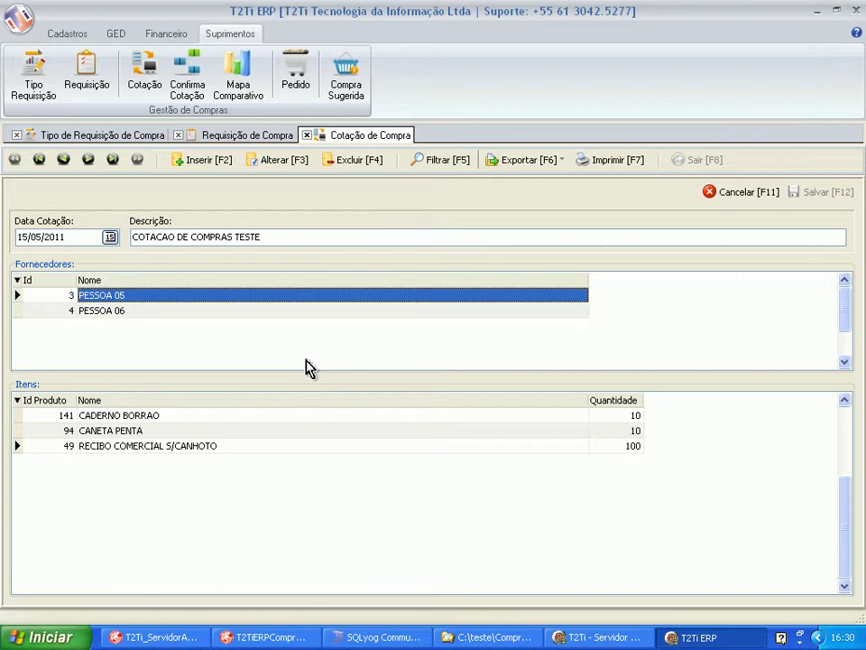
left_click(722, 193)
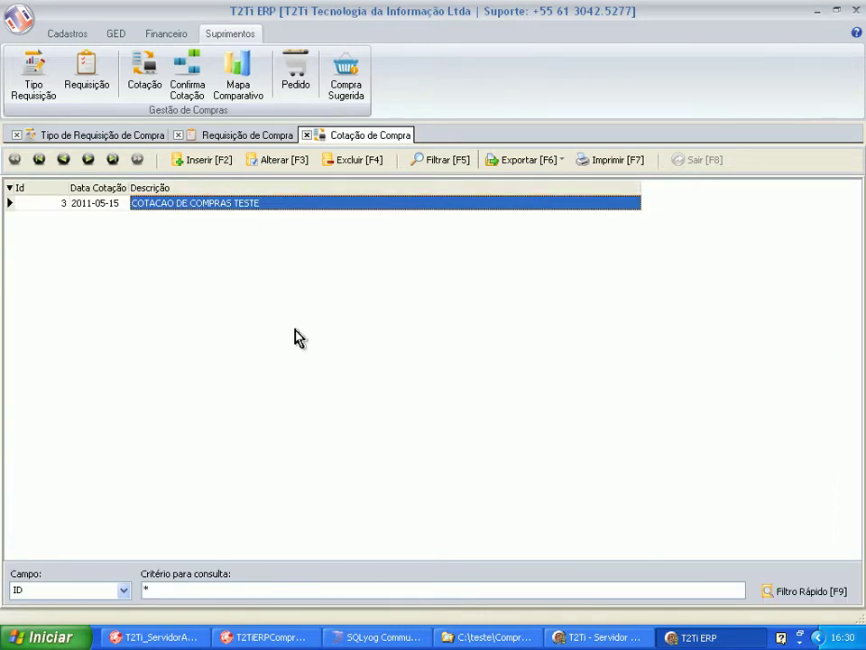
left_click(180, 85)
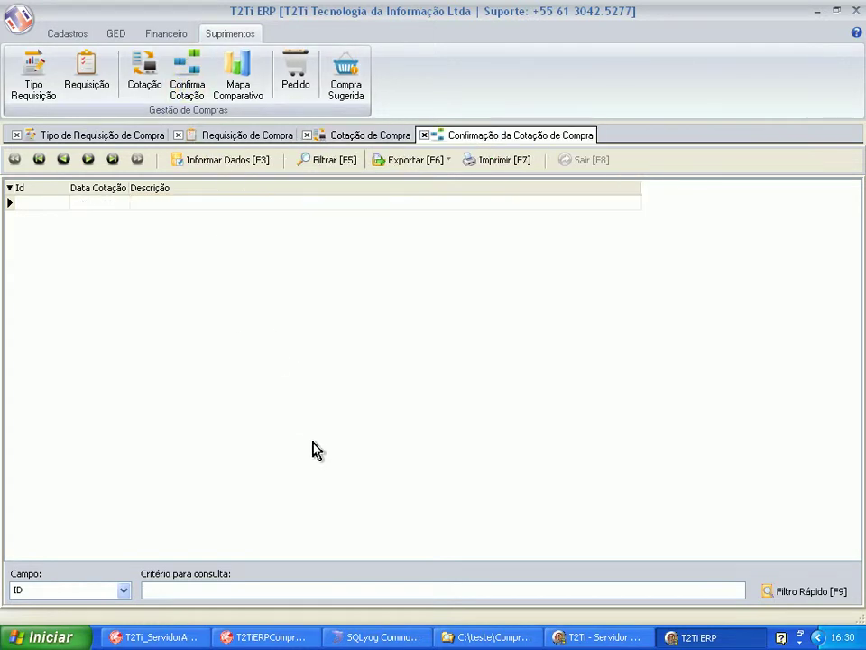
List all quotations and load COTACAO DE COMPRAS TESTE for confirmation.
left_click(197, 590)
left_click(774, 593)
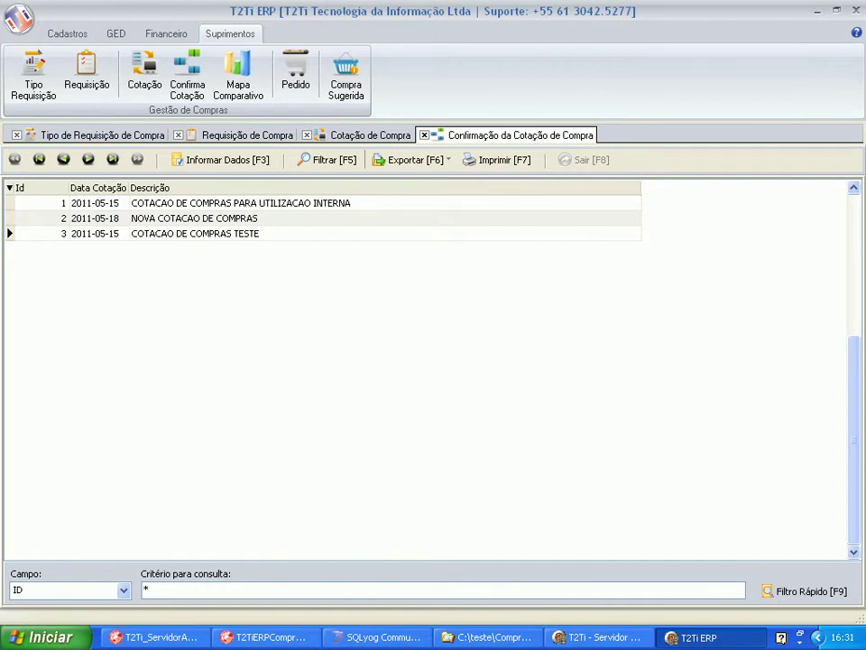
left_click(173, 240)
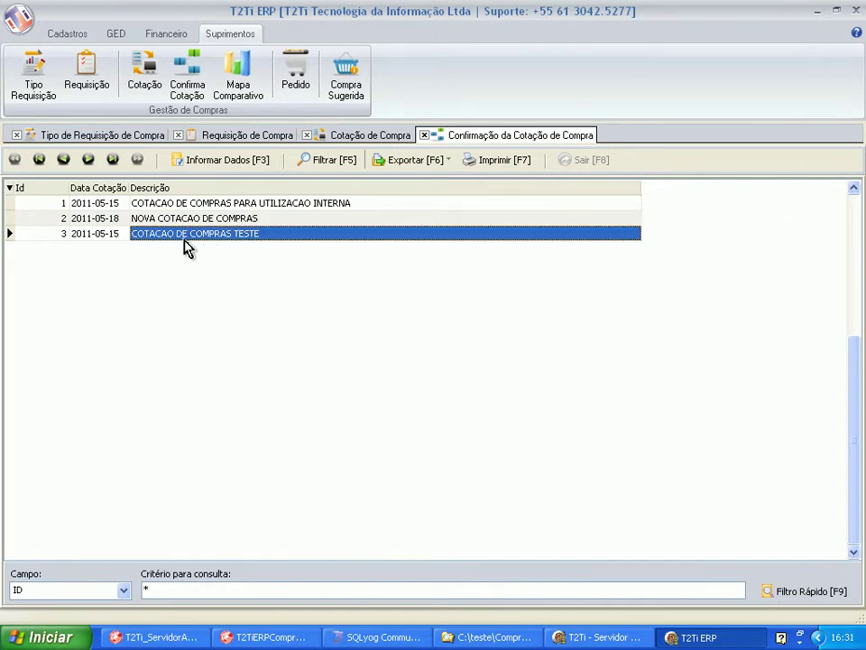
left_click(206, 162)
Narrow the supplier and item Nome columns, then reach CADERNO BORRAO's unit price under PESSOA 05.
left_click(147, 299)
left_click(141, 314)
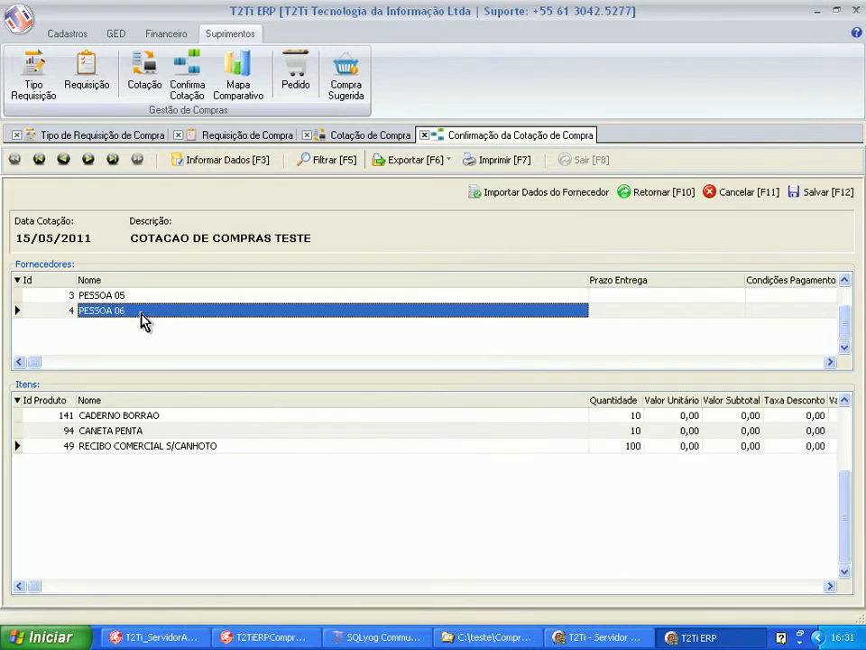
left_click_drag(588, 279, 235, 280)
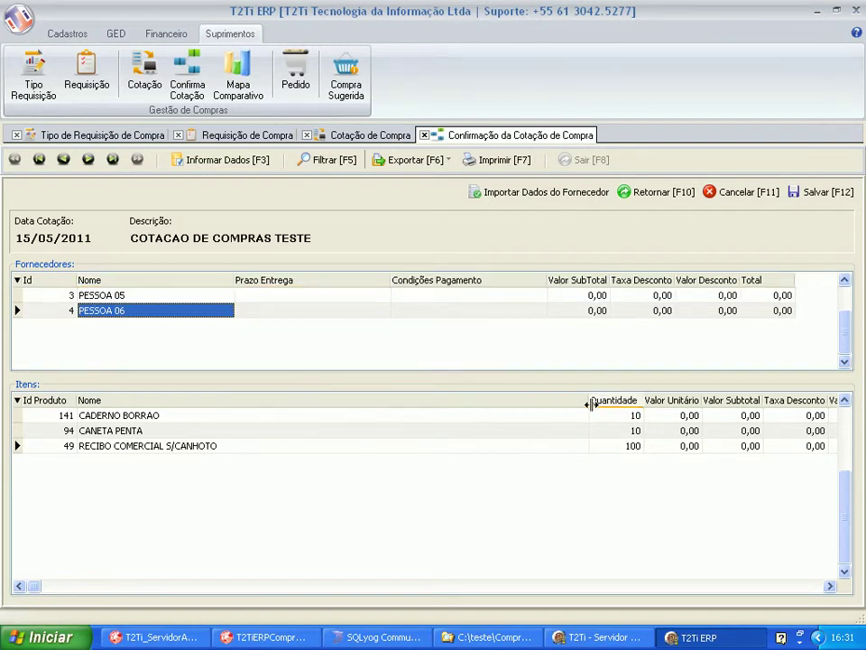
left_click_drag(588, 402, 282, 400)
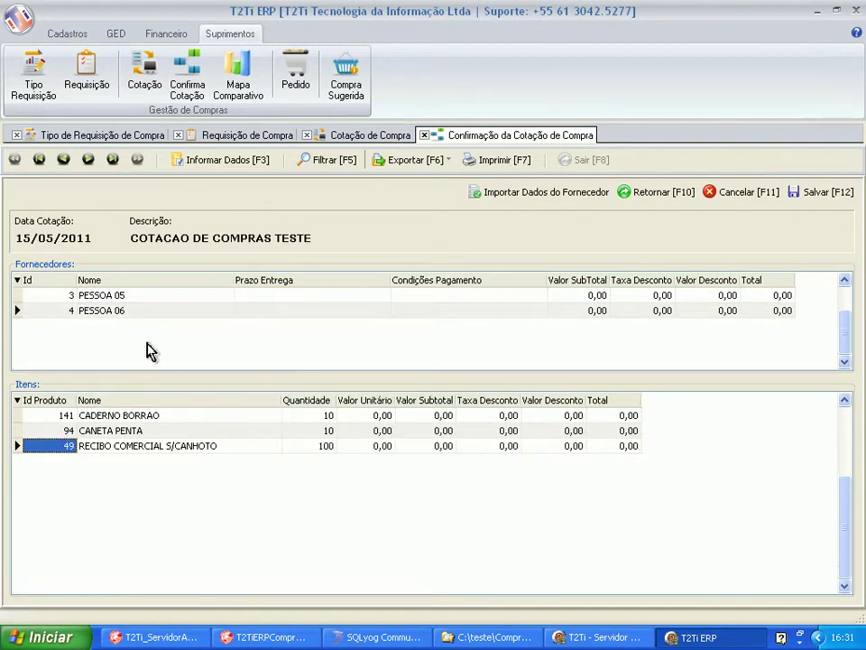
left_click(150, 298)
left_click(149, 313)
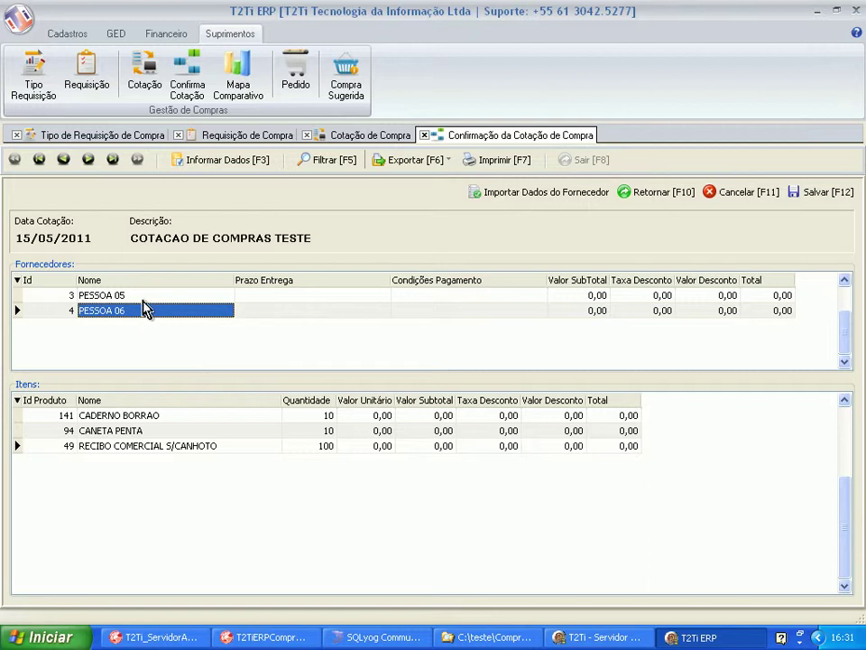
left_click(143, 298)
left_click(140, 417)
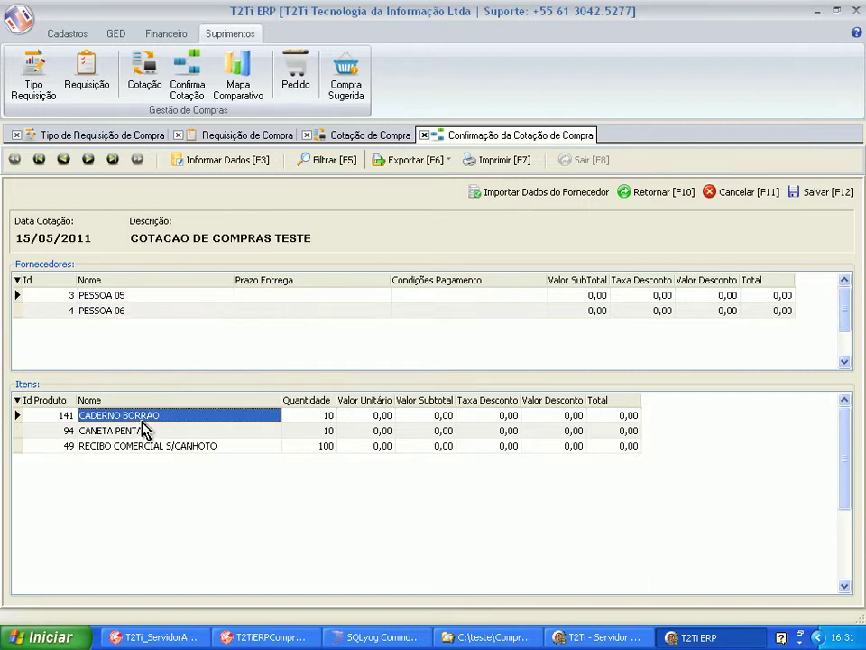
key("Tab")
key("Tab")
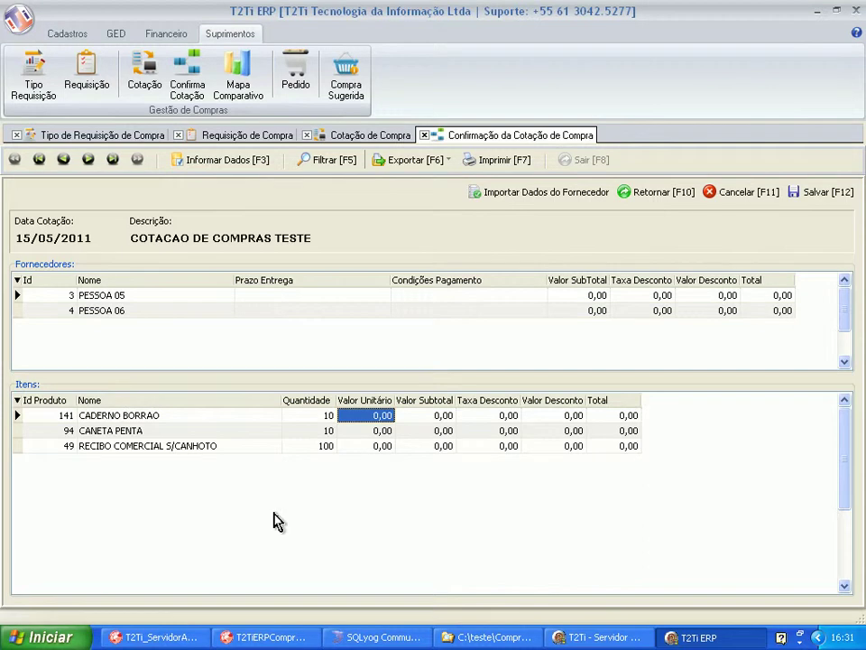
Price CADERNO BORRAO at 1,00 unit, 10,00 subtotal and 10,00 total.
type("1")
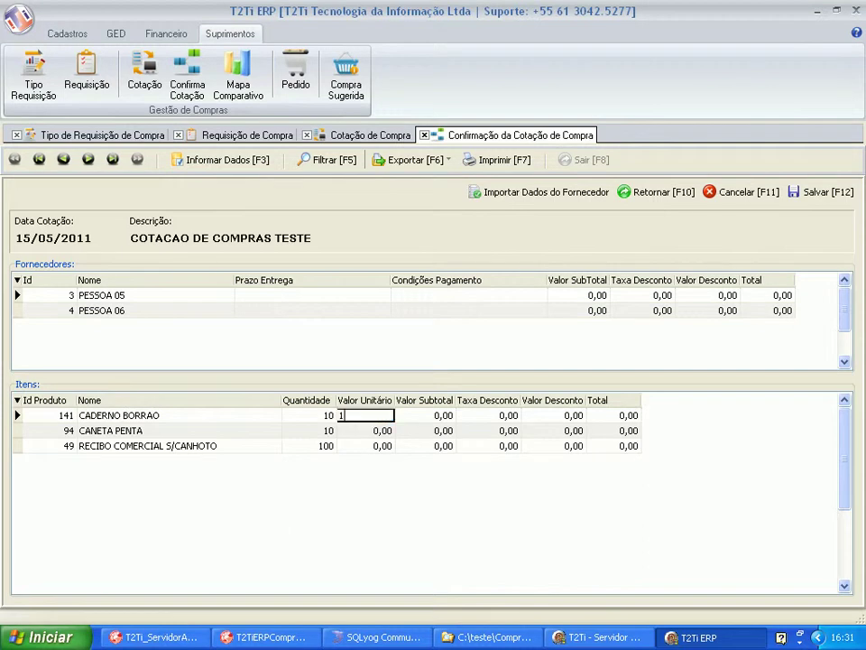
key("Down")
key("Up")
key("Tab")
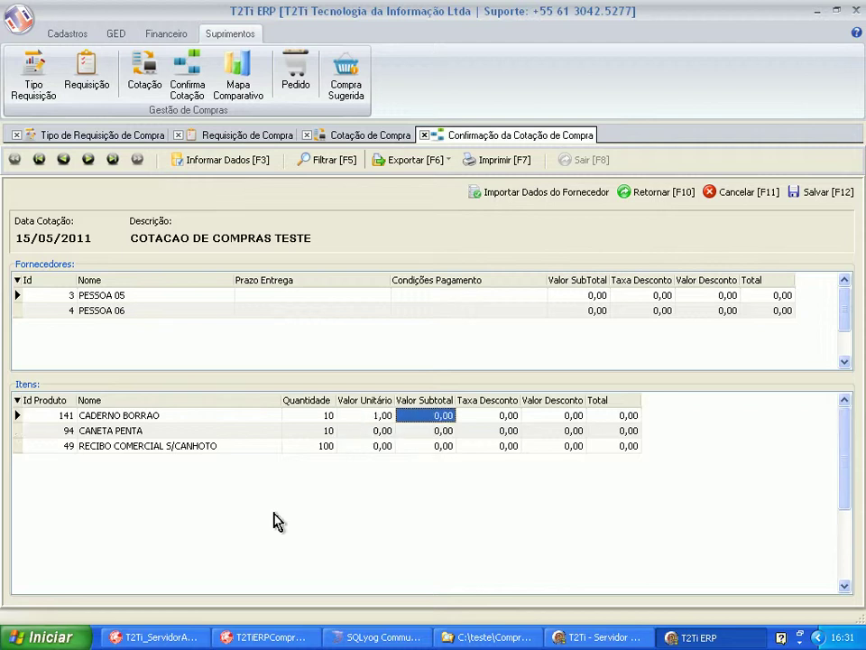
key("Tab")
key("Tab")
key("shift+Tab")
key("shift+Tab")
type("1")
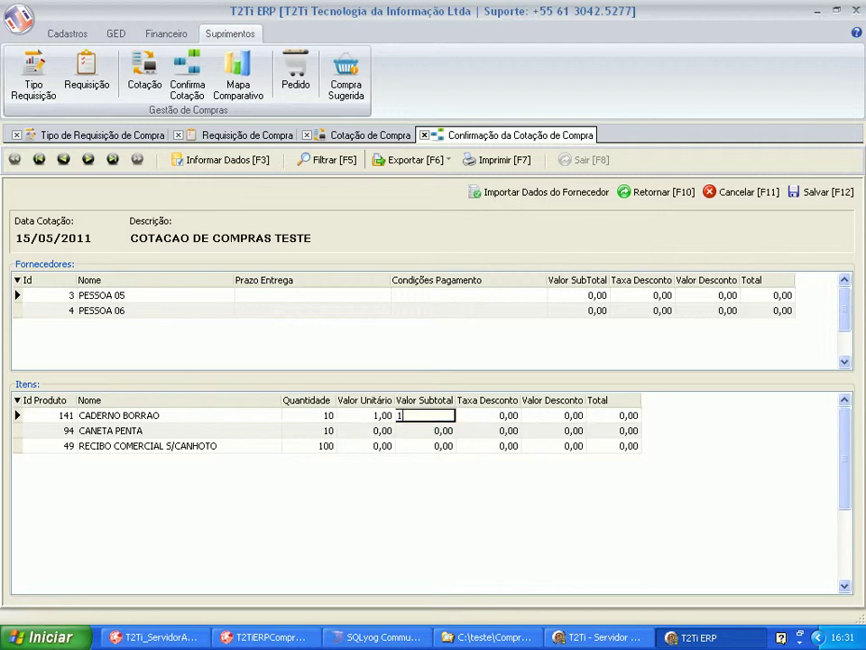
type("0,00")
key("Down")
key("Up")
key("Tab")
key("Tab")
key("Tab")
type("10")
key("Down")
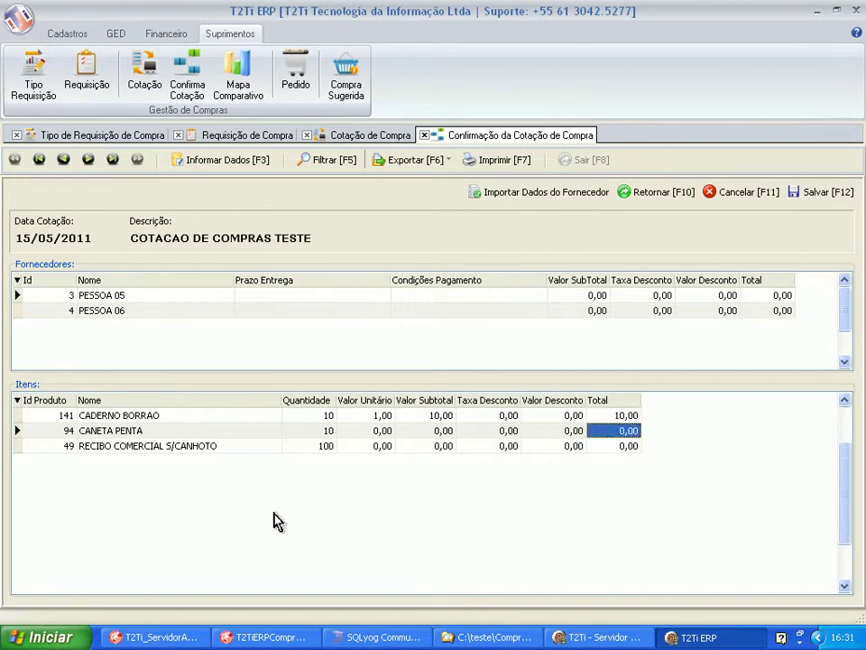
Price CANETA PENTA at 1,00 unit, 10,00 subtotal and 10,00 total.
key("shift+Tab")
key("shift+Tab")
key("shift+Tab")
key("shift+Tab")
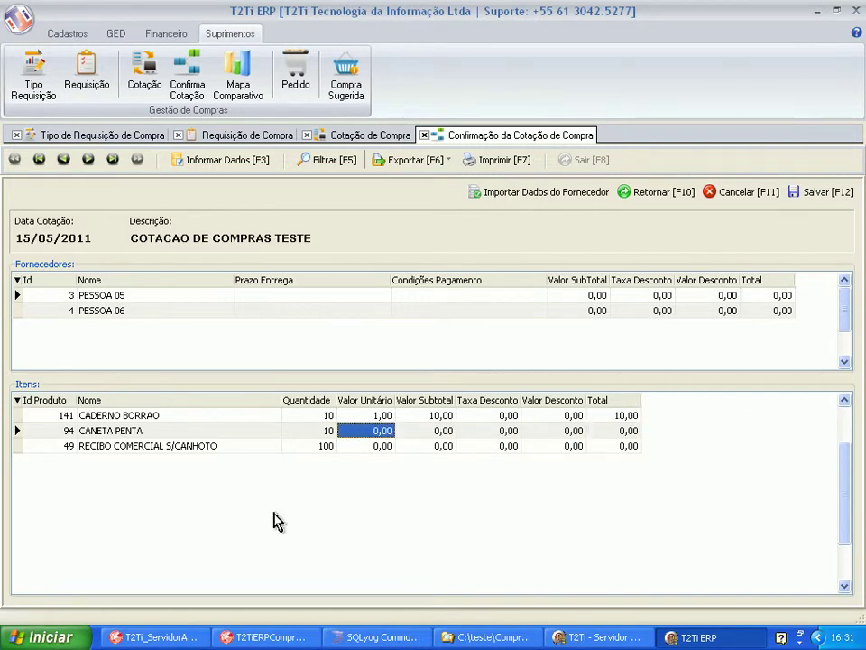
type("1")
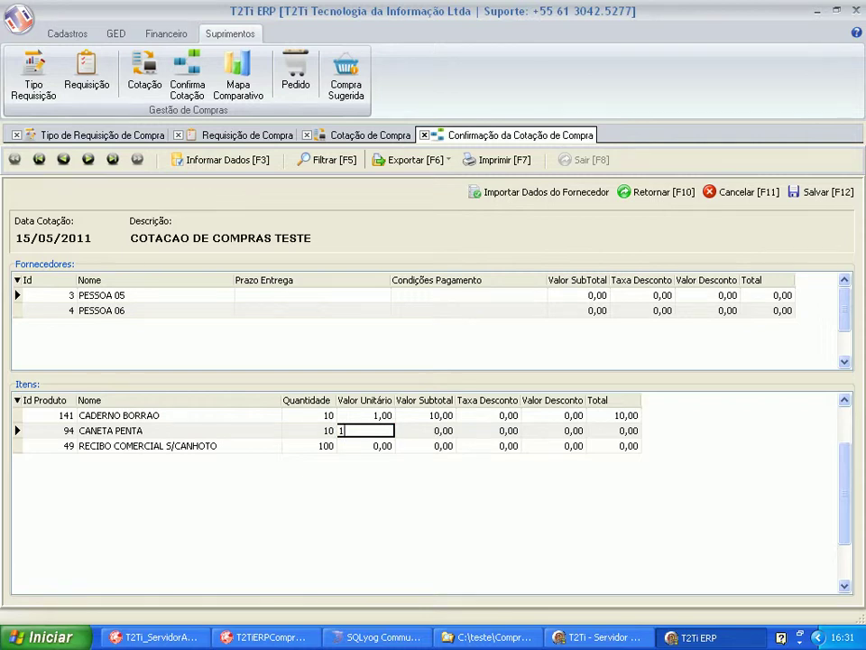
key("Tab")
type("10")
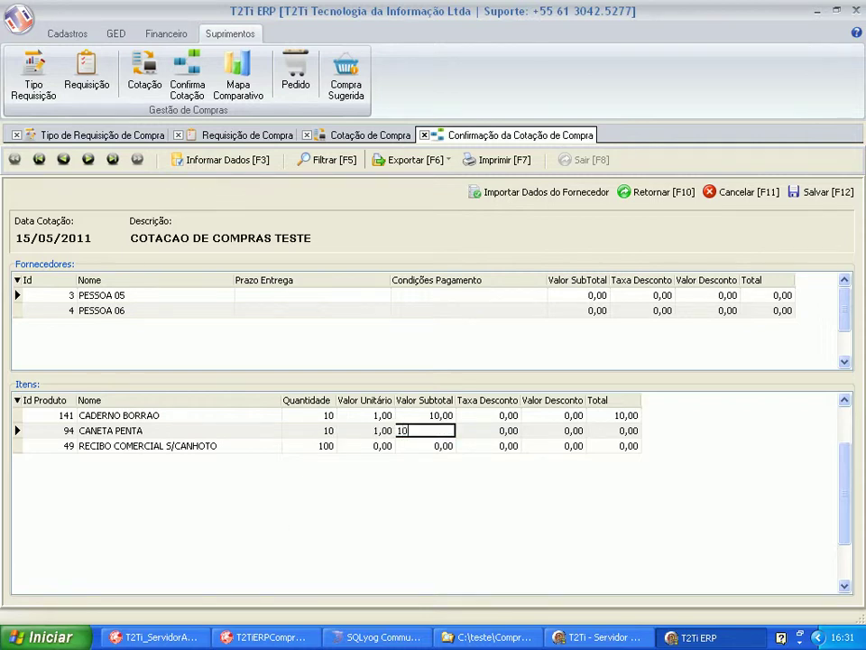
key("Tab")
type("10")
key("Up")
Price RECIBO COMERCIAL S/CANHOTO at 0,80 unit, 80,00 subtotal and 80,00 total.
key("Left")
key("Down")
key("Left")
key("Down")
key("Up")
key("Left")
key("Left")
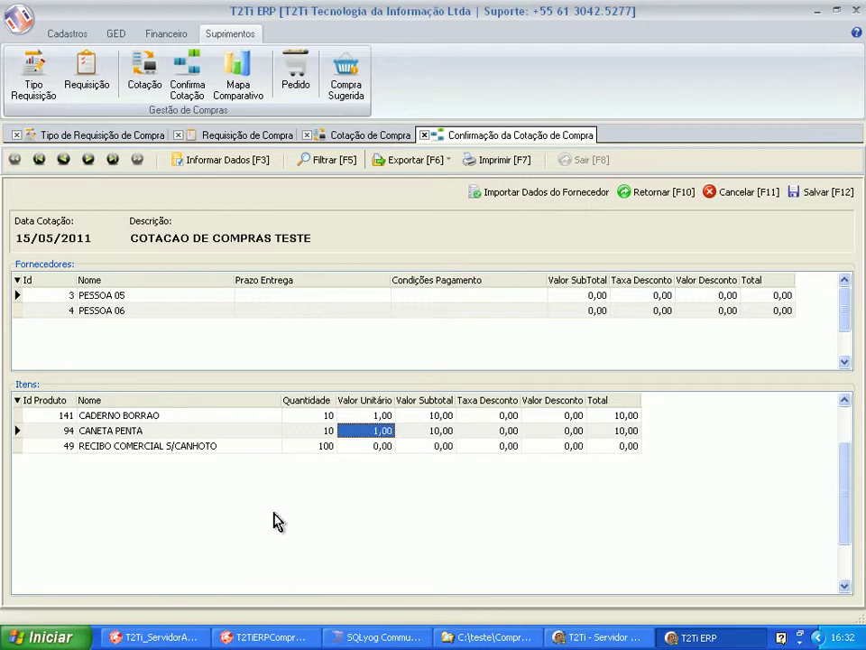
key("Down")
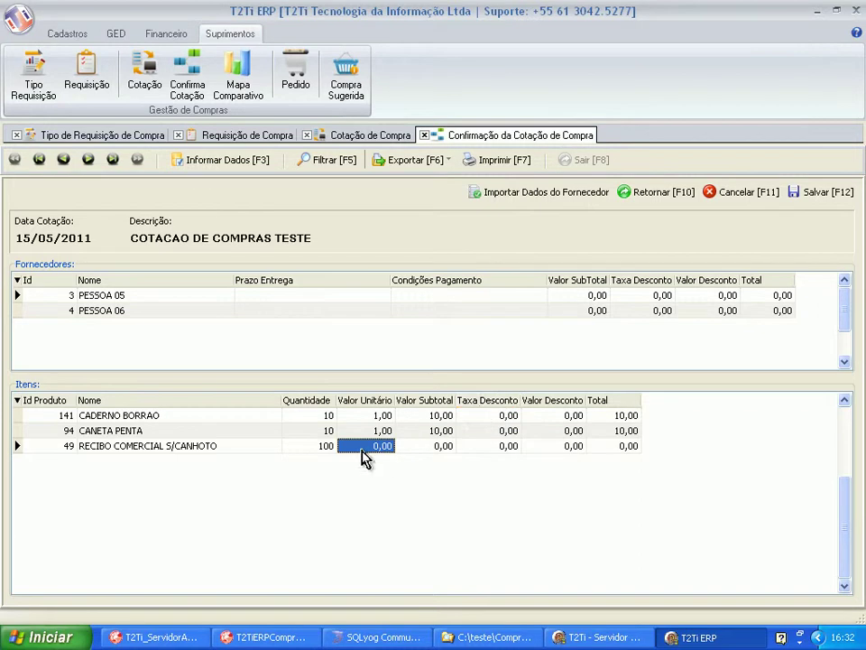
left_click(364, 446)
type("0,8")
key("Tab")
type("80")
key("Tab")
key("Tab")
key("Tab")
type("8")
key("Return")
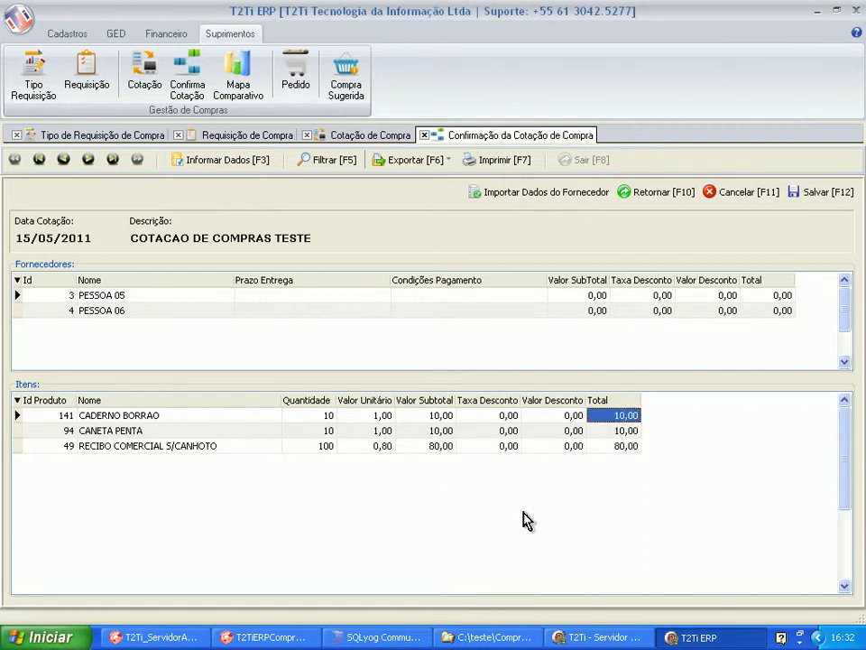
Import the first supplier's quote from FornecedorCotacaoCompra.xml.
left_click(600, 296)
left_click(211, 295)
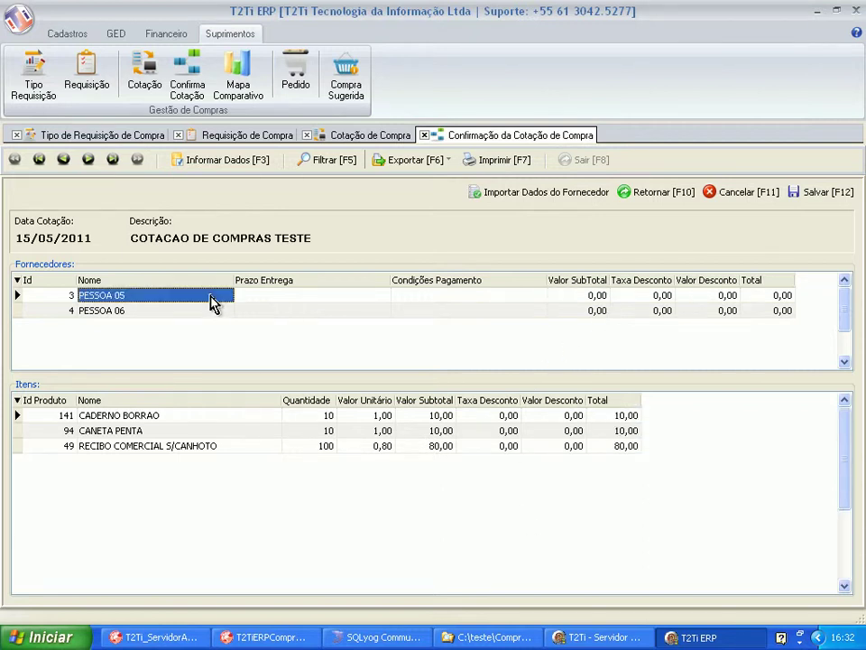
left_click(481, 296)
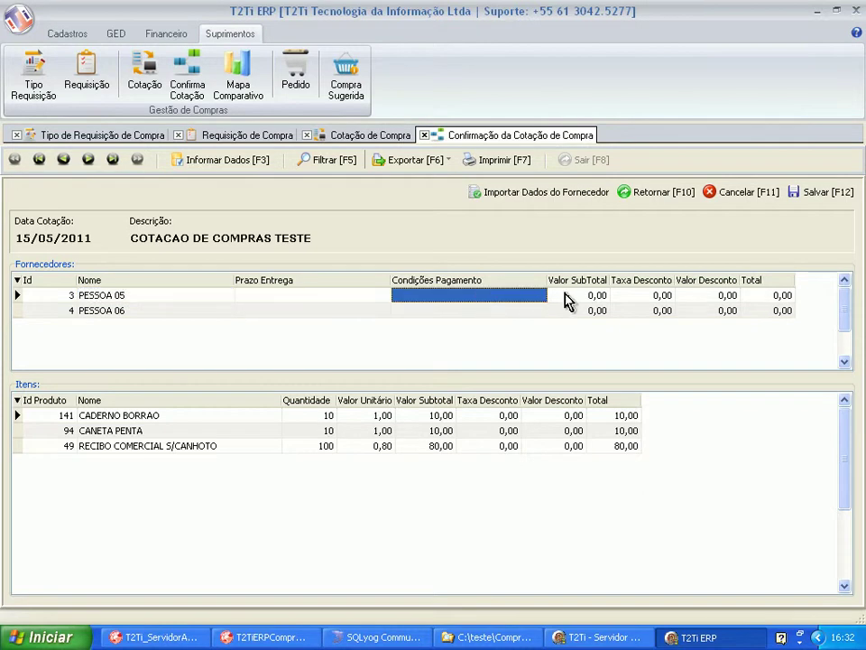
left_click(526, 198)
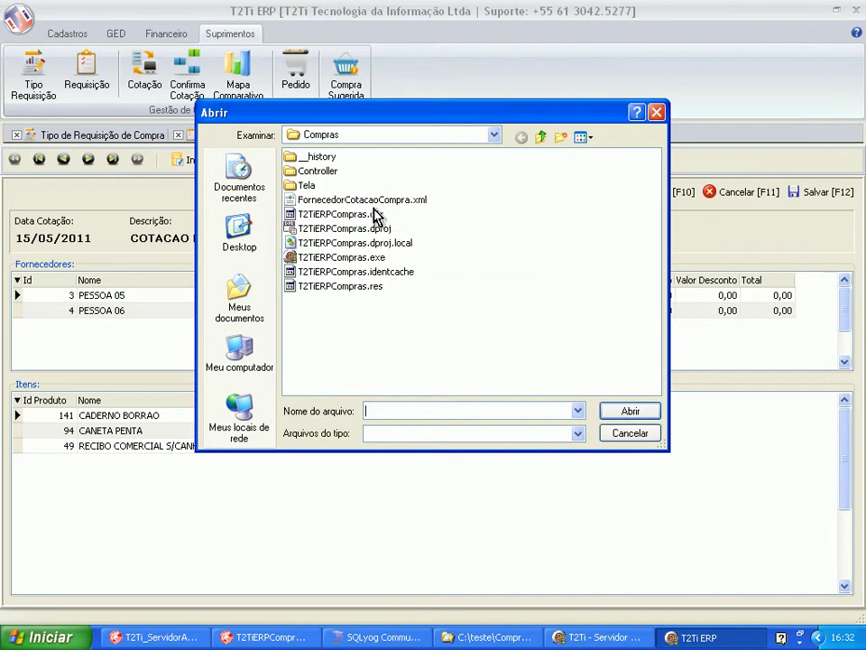
left_click(377, 200)
left_click(612, 413)
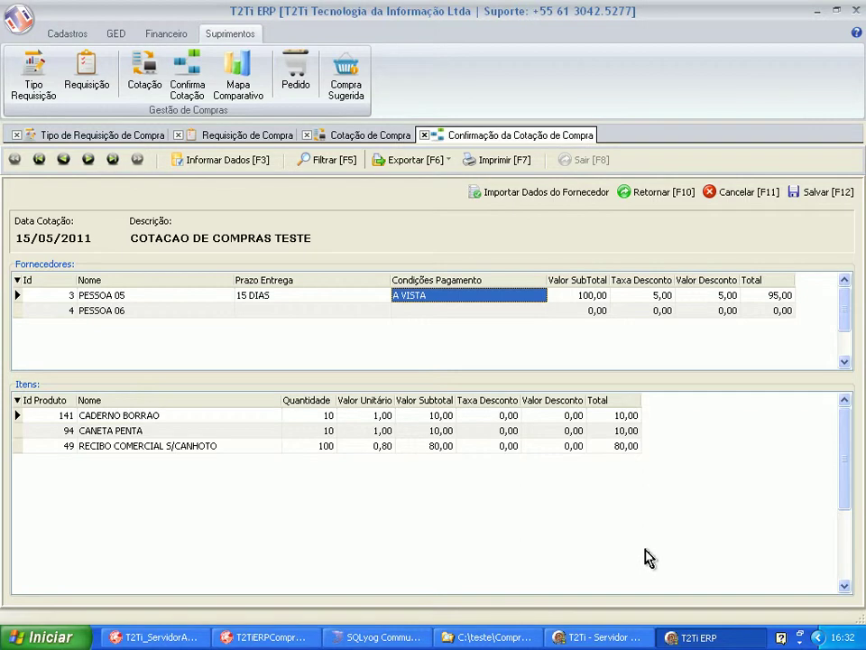
Give PESSOA 06 IMEDIATA delivery and 15 DIAS payment, then return to the quotation list.
left_click(812, 192)
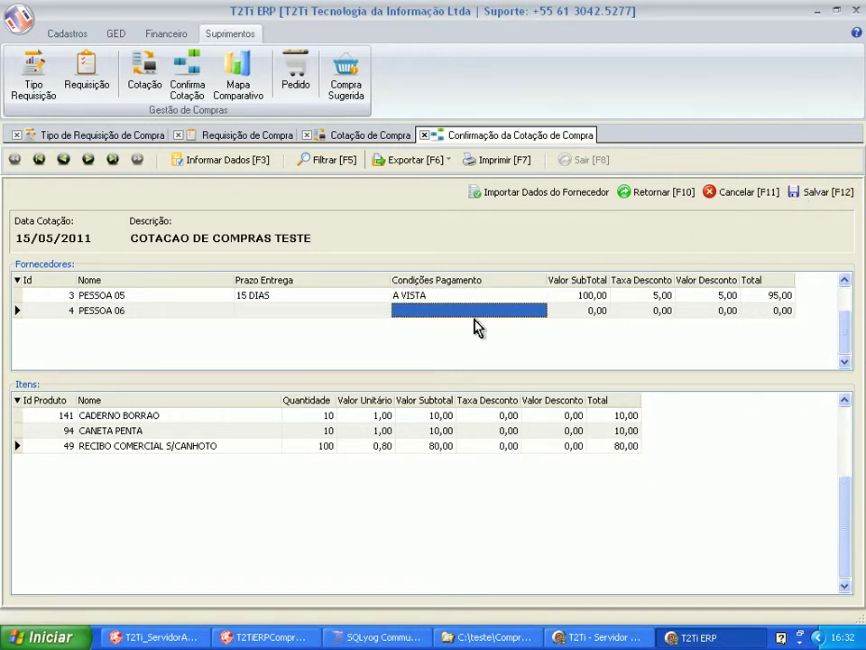
left_click(147, 313)
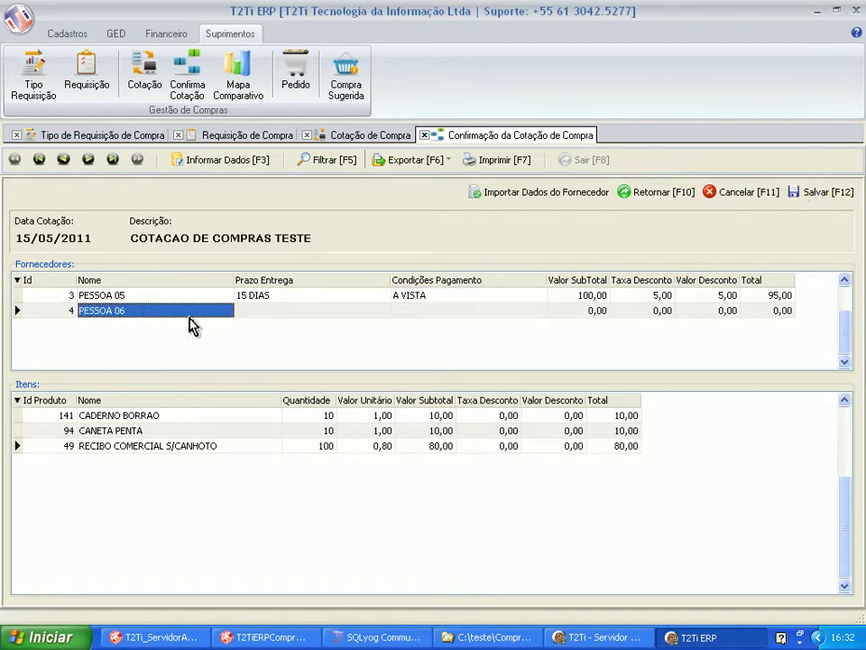
left_click(188, 297)
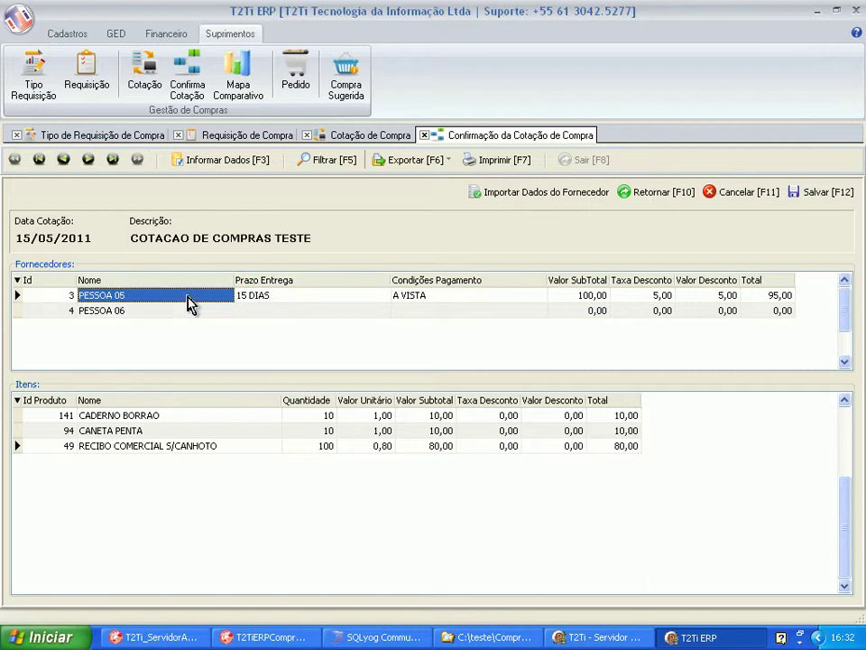
left_click(186, 311)
left_click(187, 298)
key("Down")
key("Up")
left_click(183, 311)
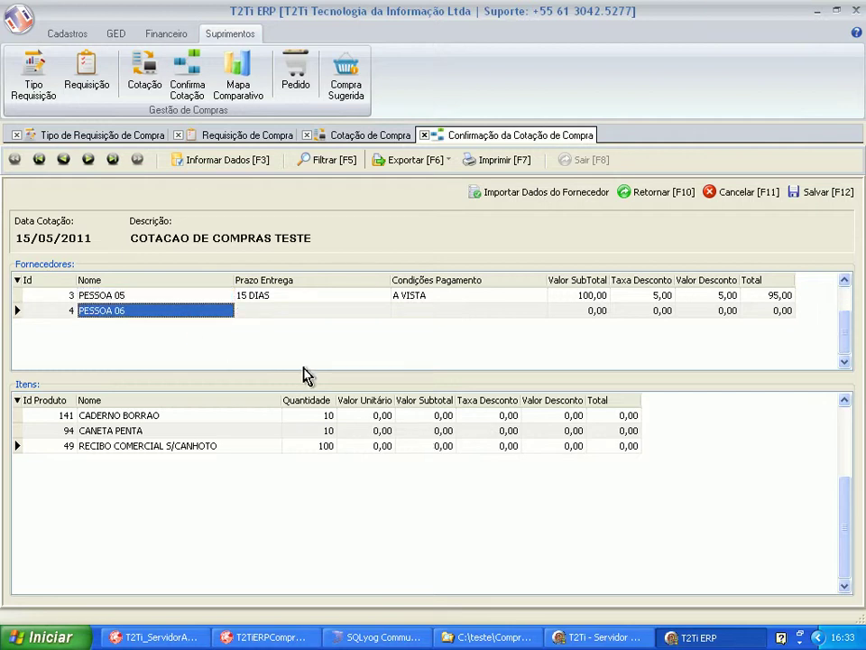
key("Tab")
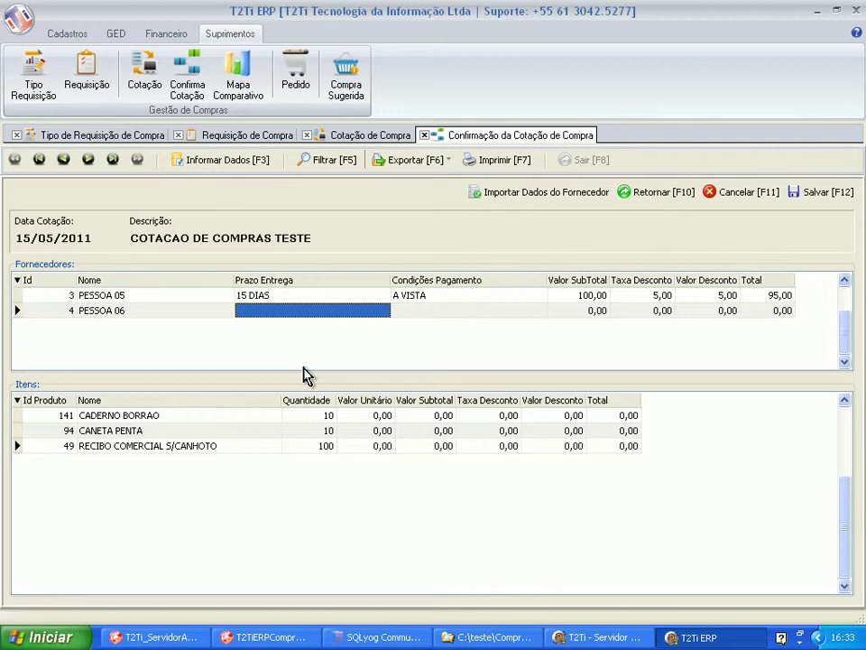
type("IMED")
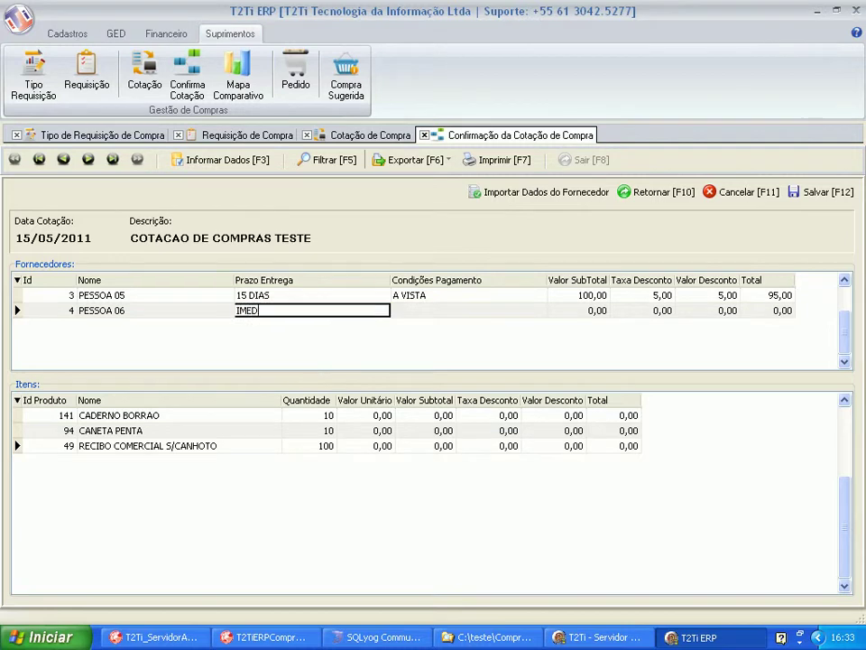
type("IATA")
key("Tab")
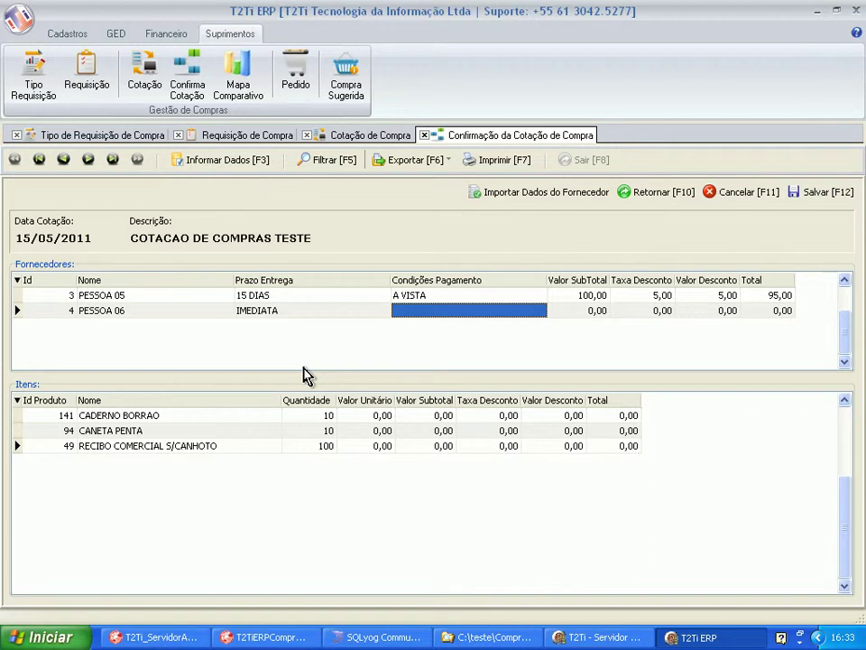
type("15 DIAS")
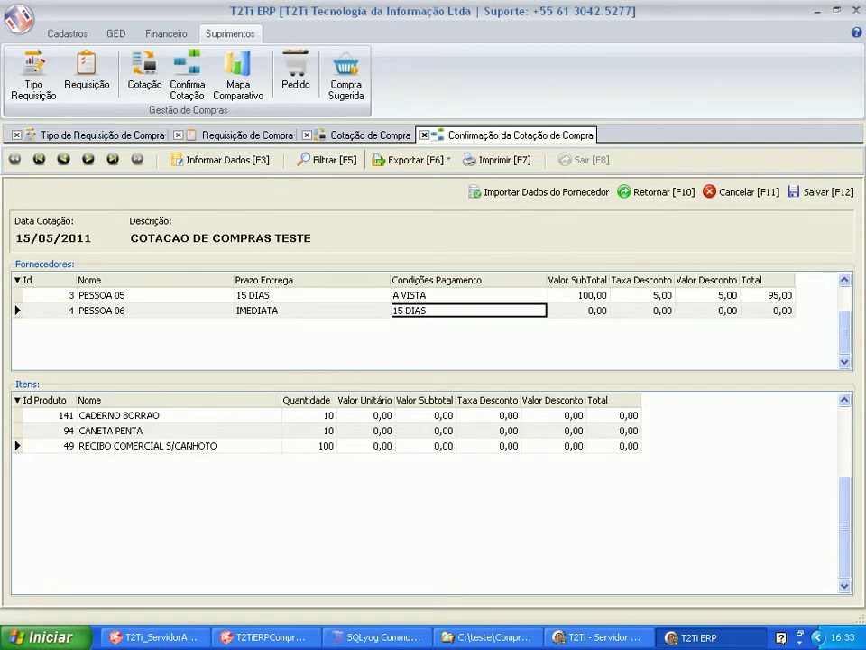
key("Tab")
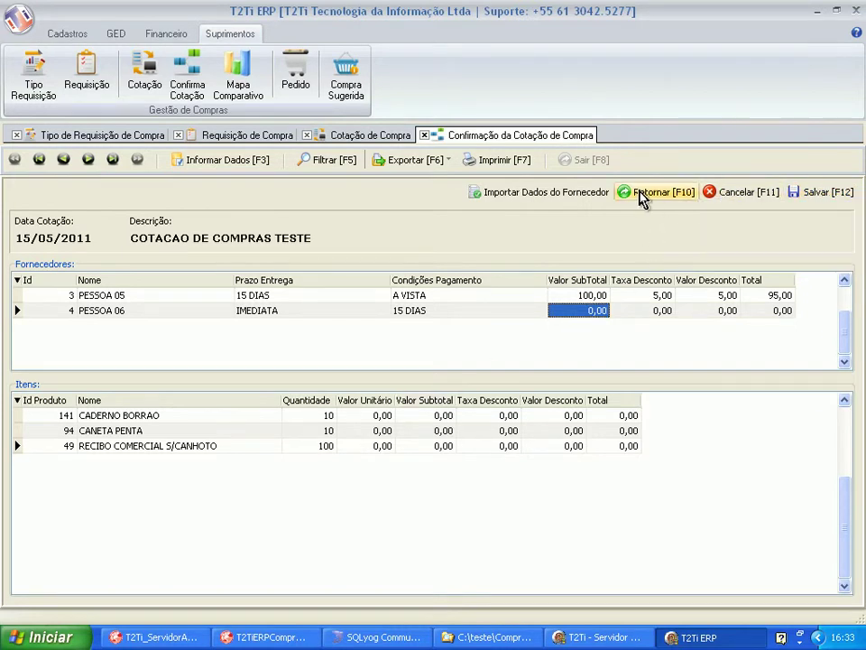
left_click(651, 194)
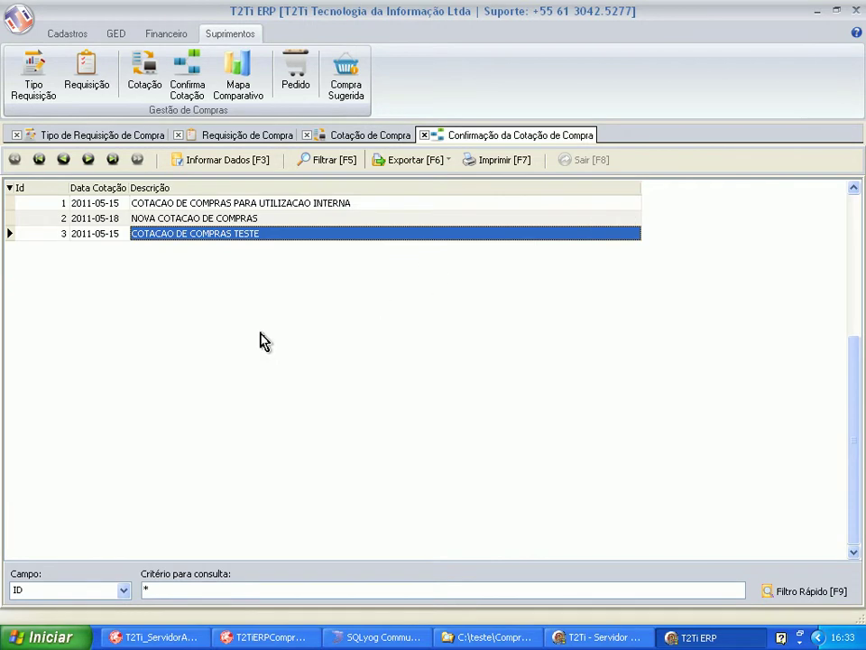
Open the Mapa Comparativo and load quotation COTACAO DE COMPRAS TESTE.
left_click(249, 92)
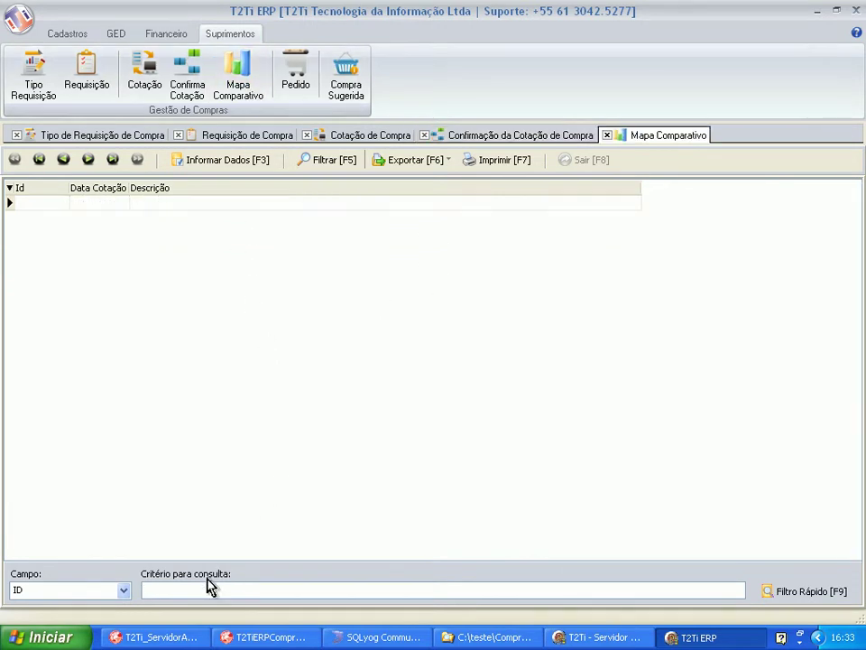
type("*")
left_click(767, 592)
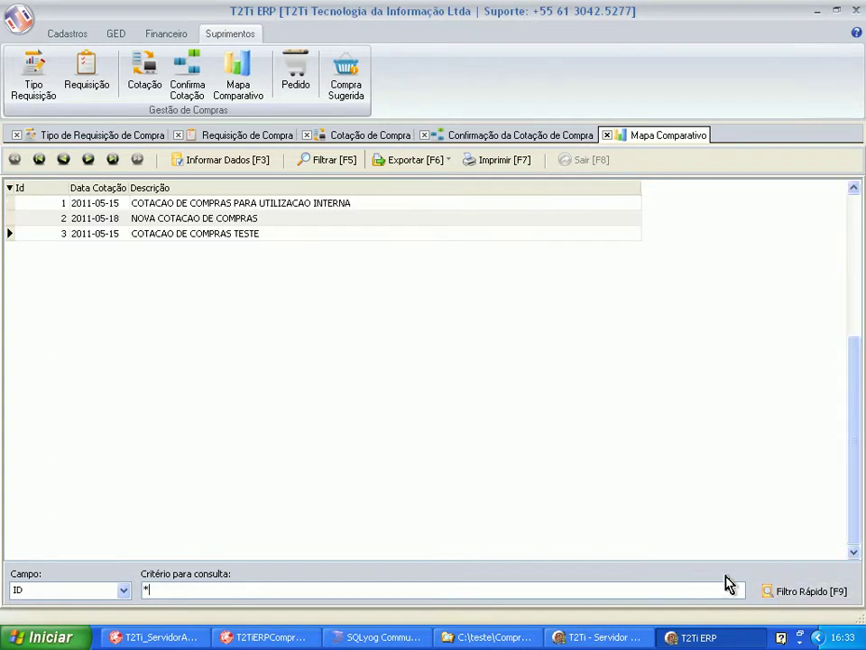
left_click(249, 234)
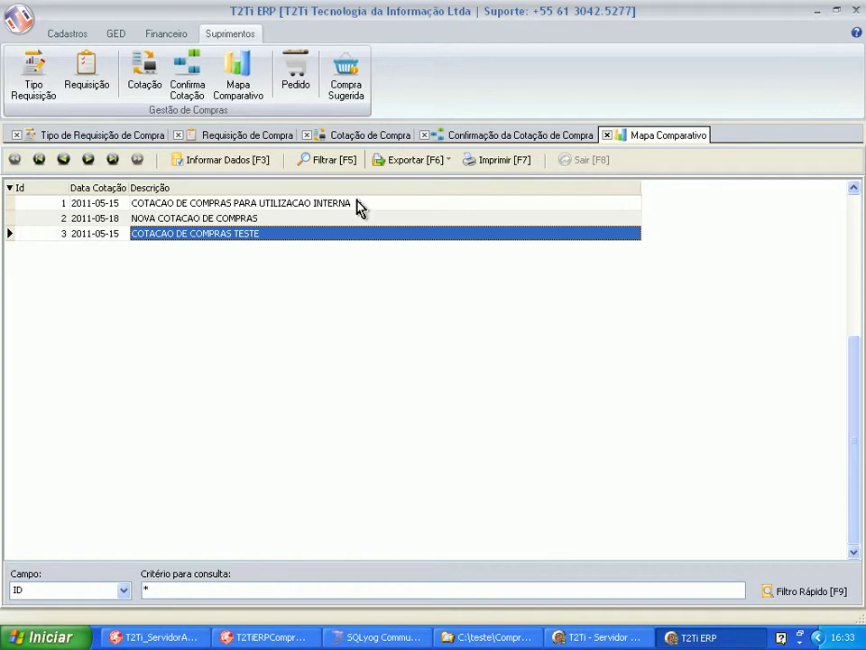
left_click(193, 159)
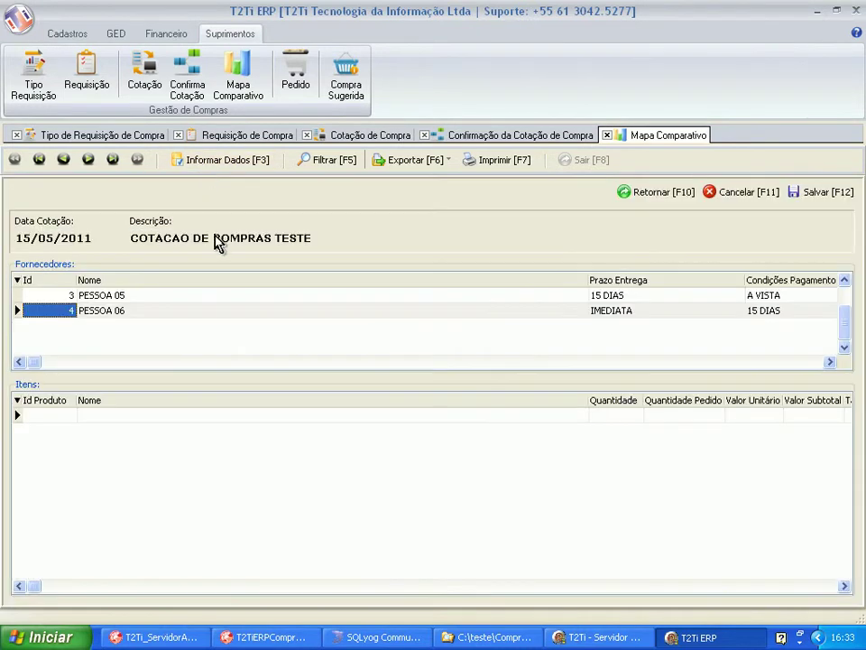
Narrow the Nome columns and compare both suppliers' item prices and terms.
left_click(170, 298)
left_click_drag(586, 400, 282, 400)
left_click_drag(586, 282, 232, 300)
left_click(152, 310)
left_click(152, 300)
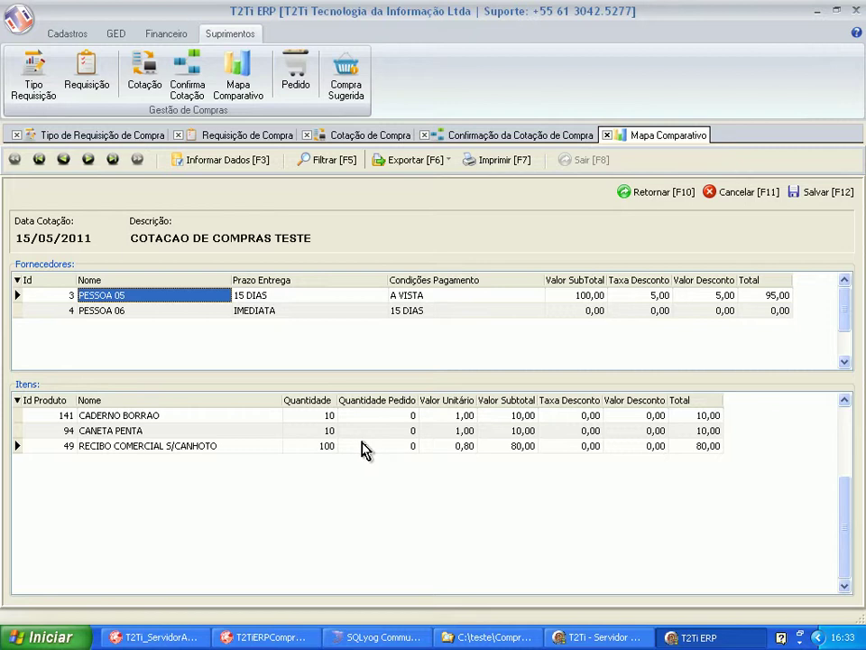
left_click(144, 311)
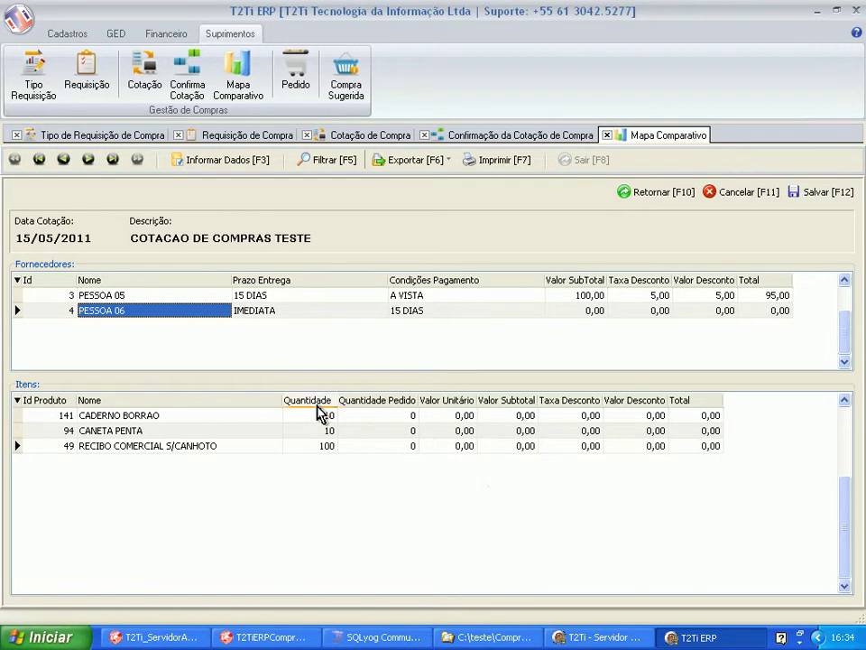
left_click(255, 316)
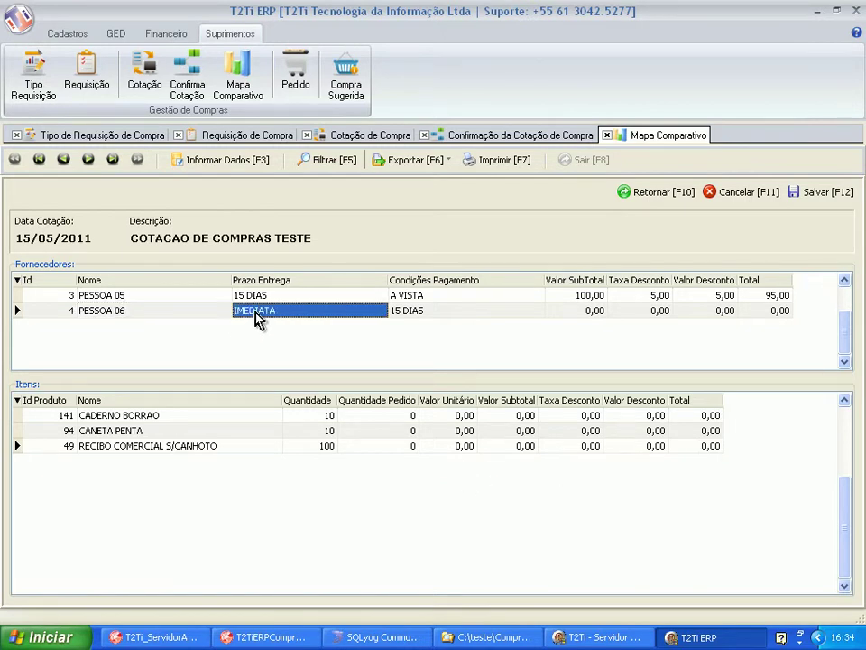
left_click(438, 312)
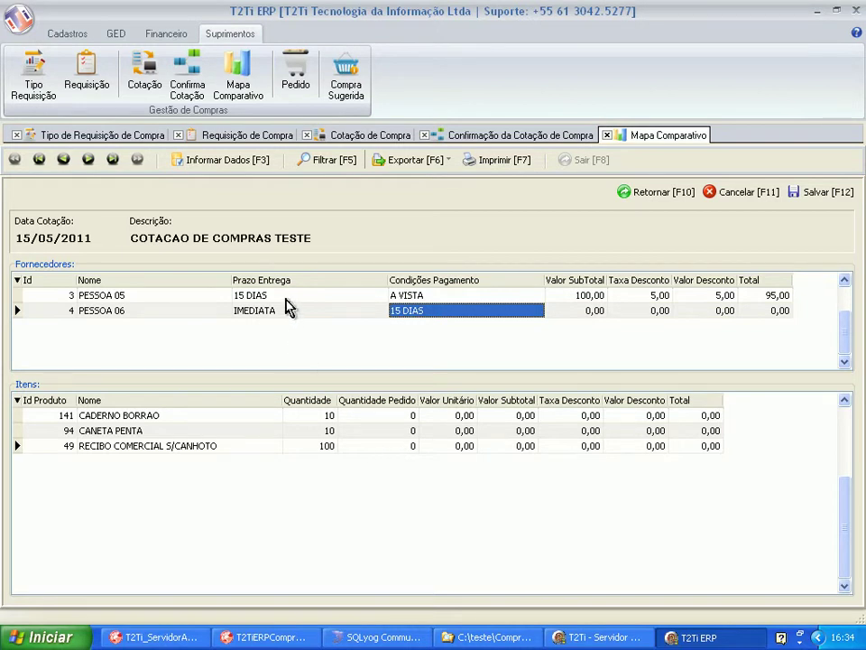
left_click(235, 299)
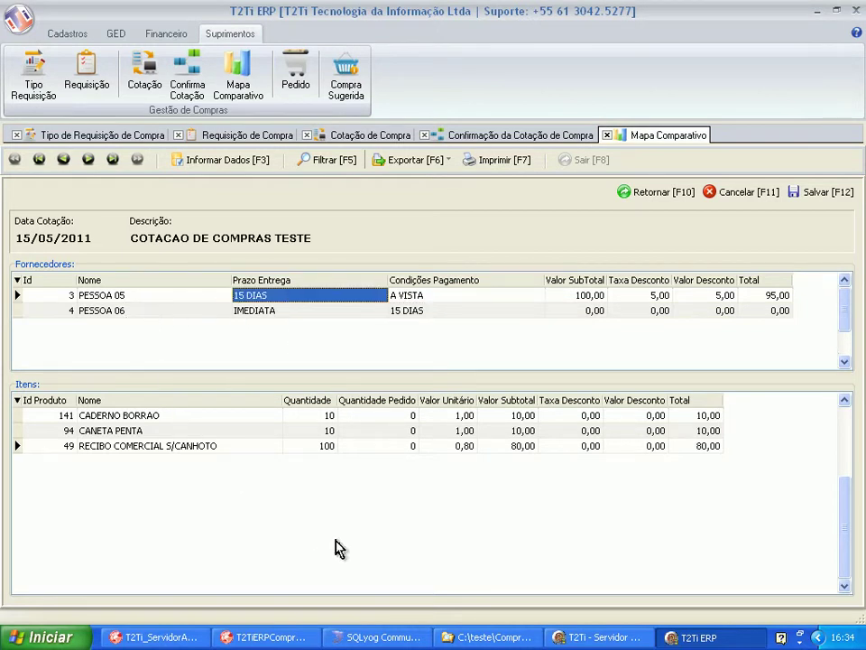
Order 10 CADERNO BORRAO, 10 CANETA PENTA and 100 RECIBO, then save to generate orders.
left_click(394, 417)
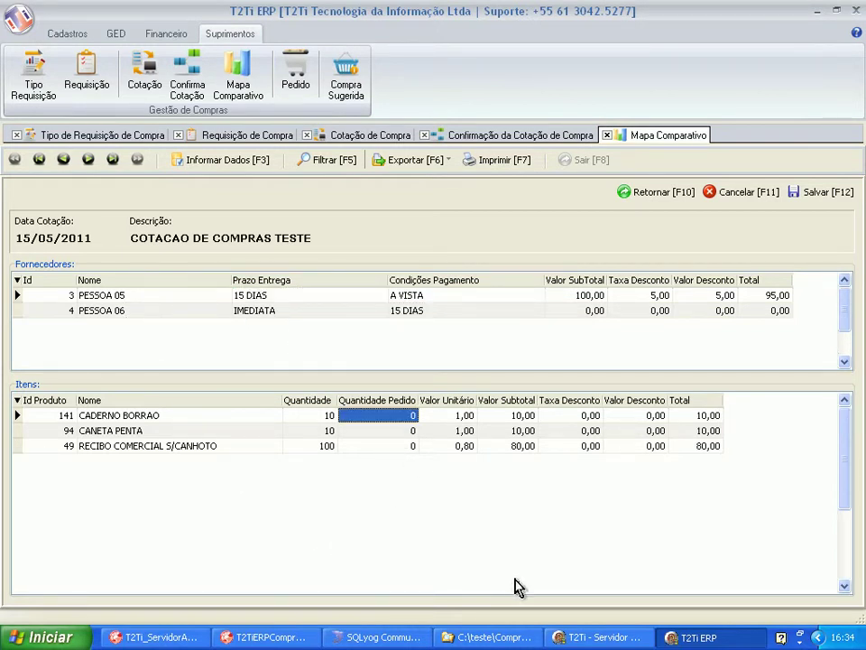
type("10")
key("Down")
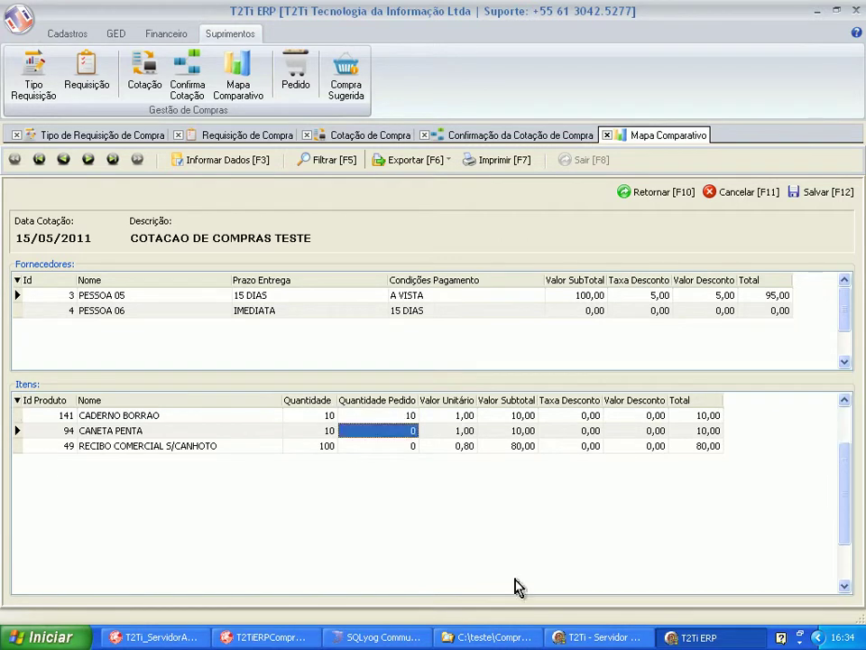
type("10")
key("Down")
type("1")
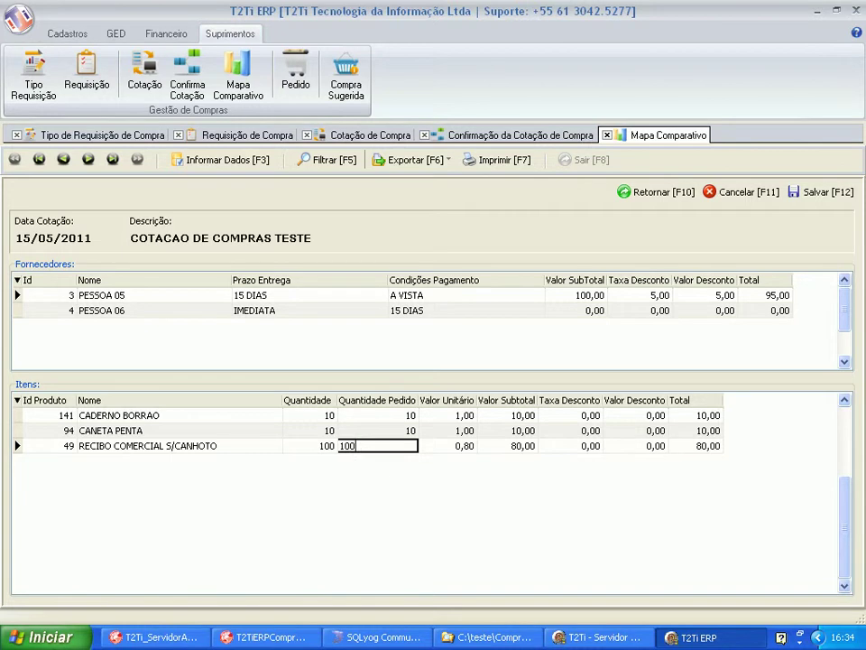
key("Up")
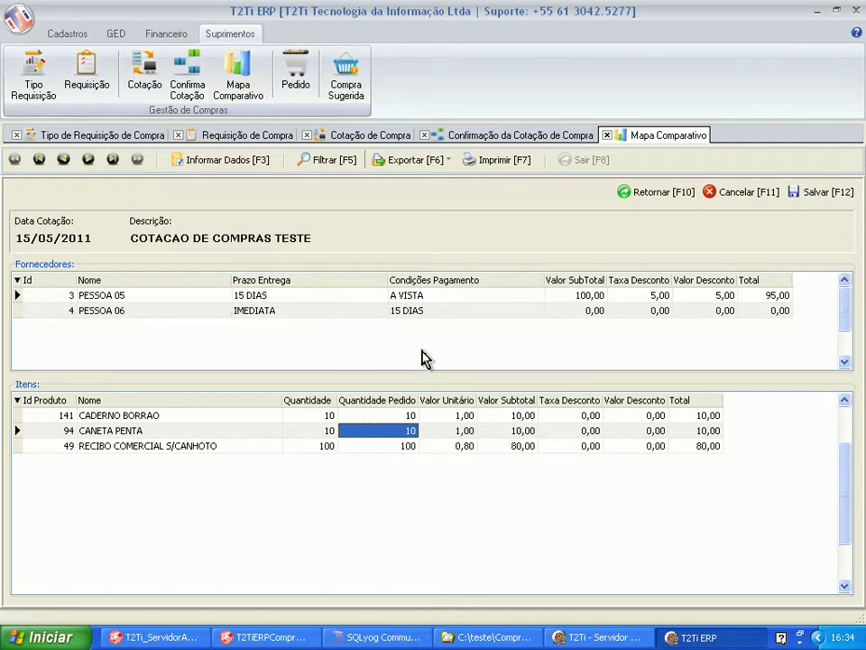
left_click(844, 192)
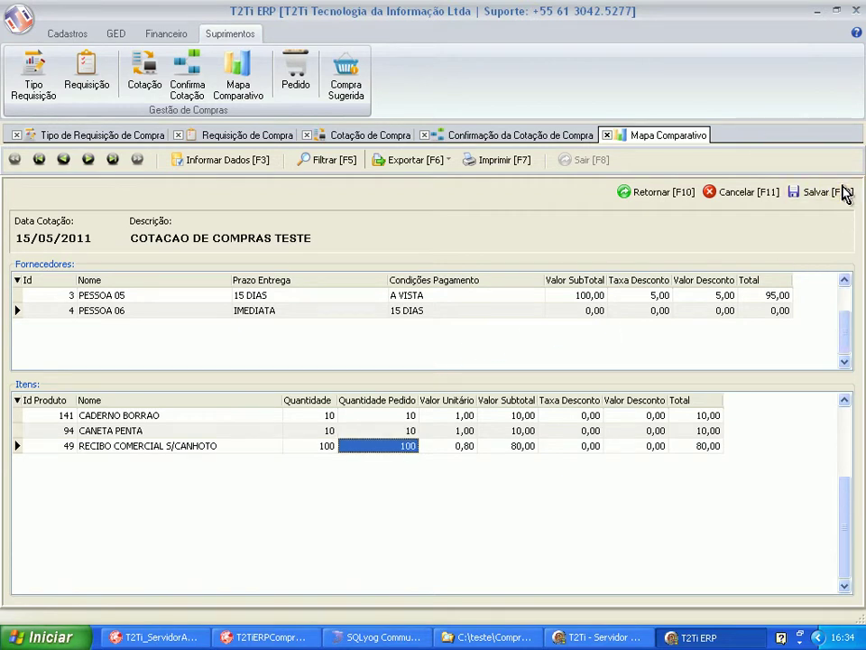
left_click(436, 369)
Go to the Pedido module, list all orders, and open order 9 for editing.
left_click(673, 194)
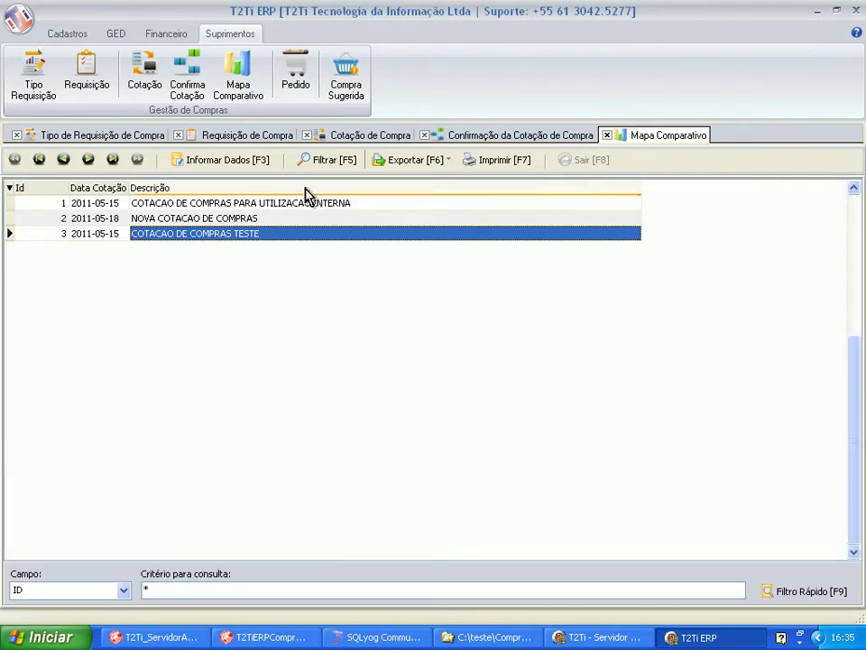
left_click(296, 80)
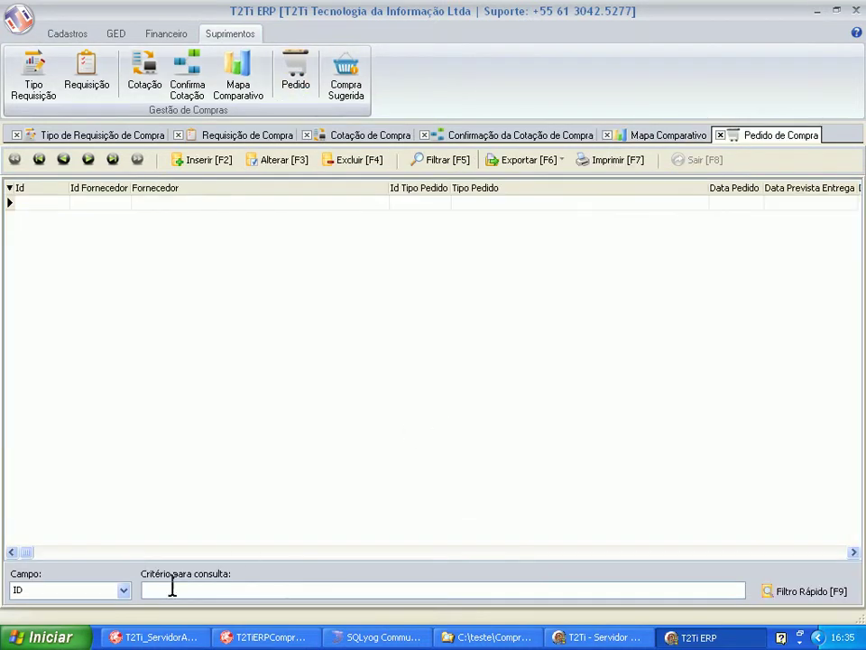
left_click(782, 593)
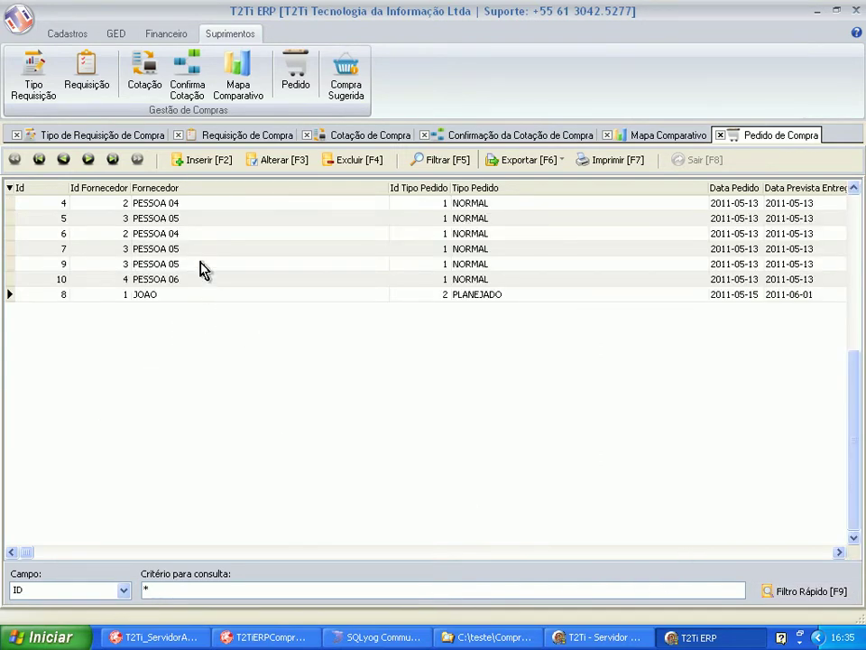
left_click(201, 268)
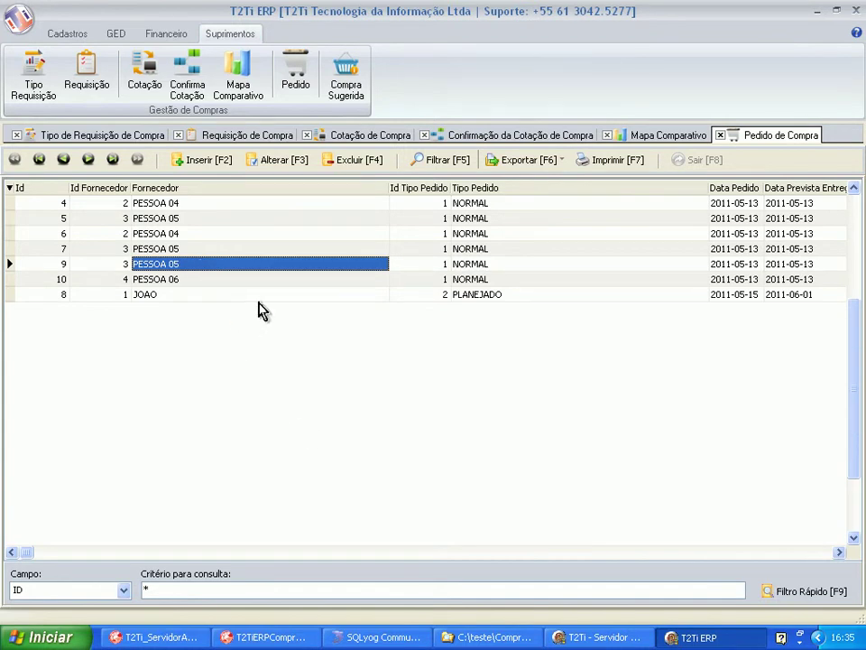
left_click(275, 162)
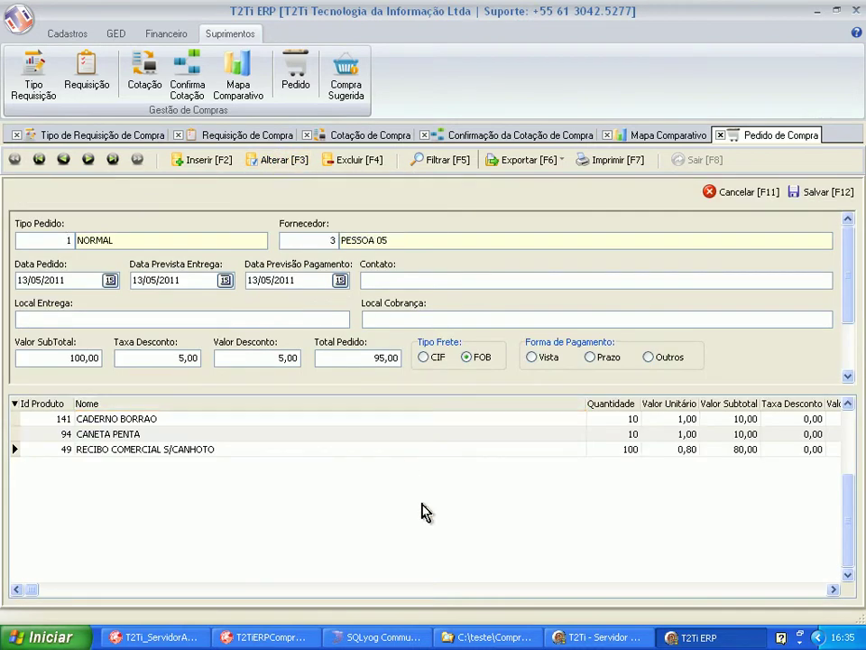
Review the three quoted items in order 9.
left_click(199, 449)
left_click(202, 431)
left_click(203, 423)
left_click(203, 434)
left_click(197, 448)
left_click(199, 420)
Fill in the contact and delivery/billing locations, choose Prazo payment, and save order 9.
left_click(323, 356)
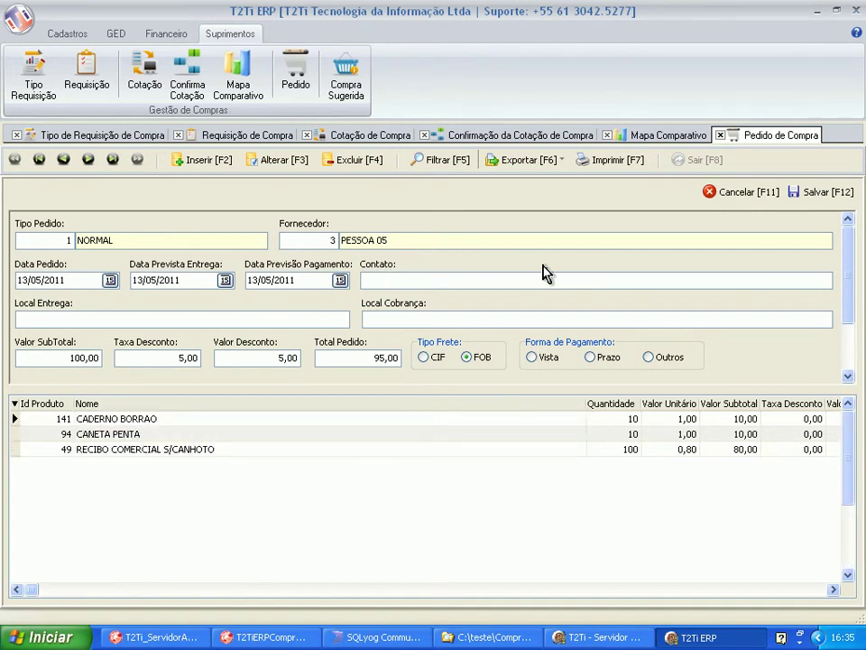
type("JOAO PAULO")
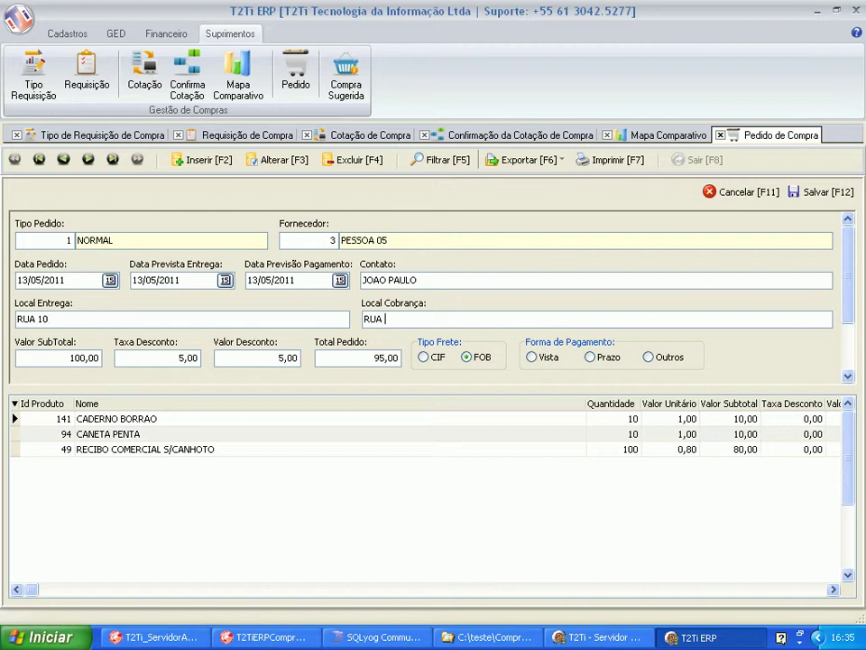
key("Tab")
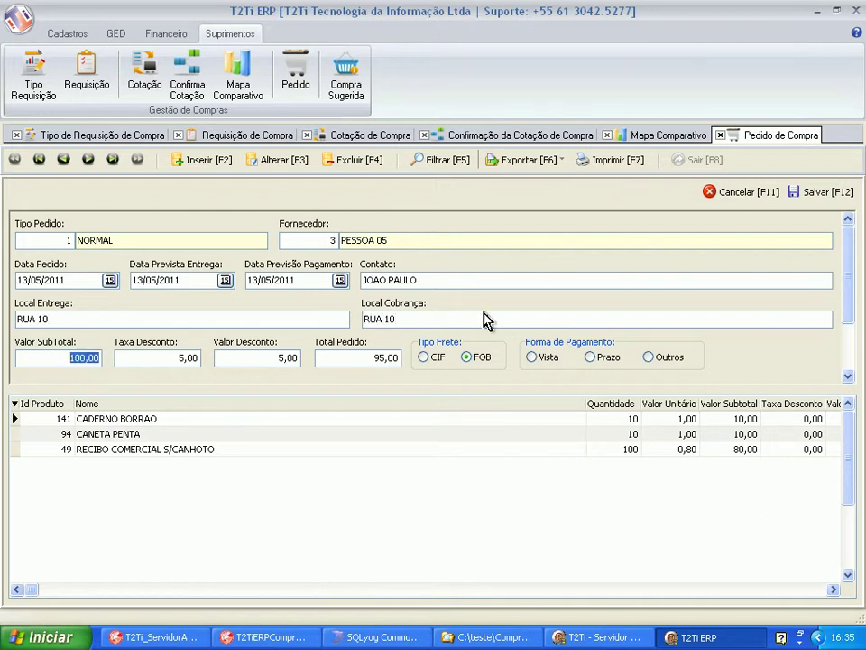
left_click(591, 357)
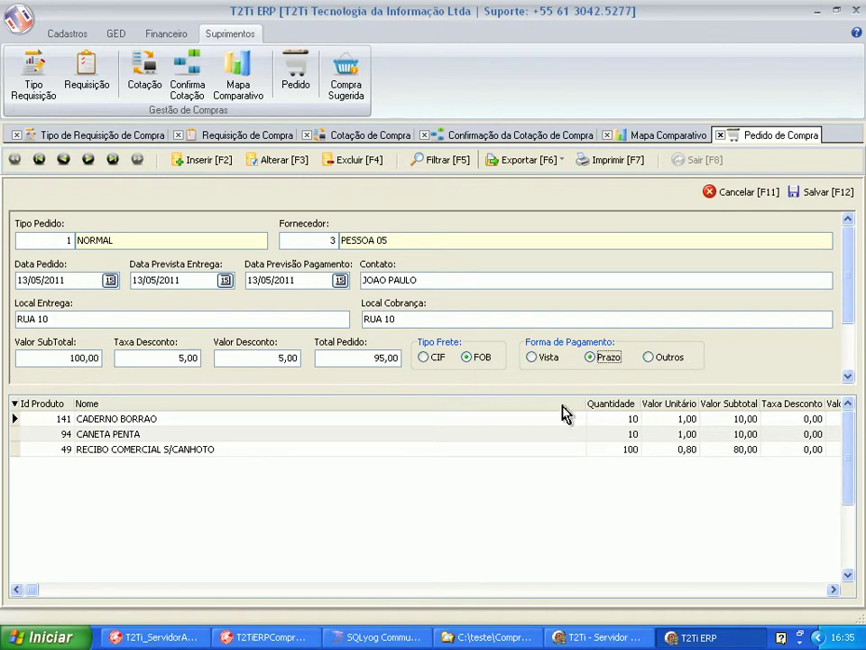
left_click(809, 193)
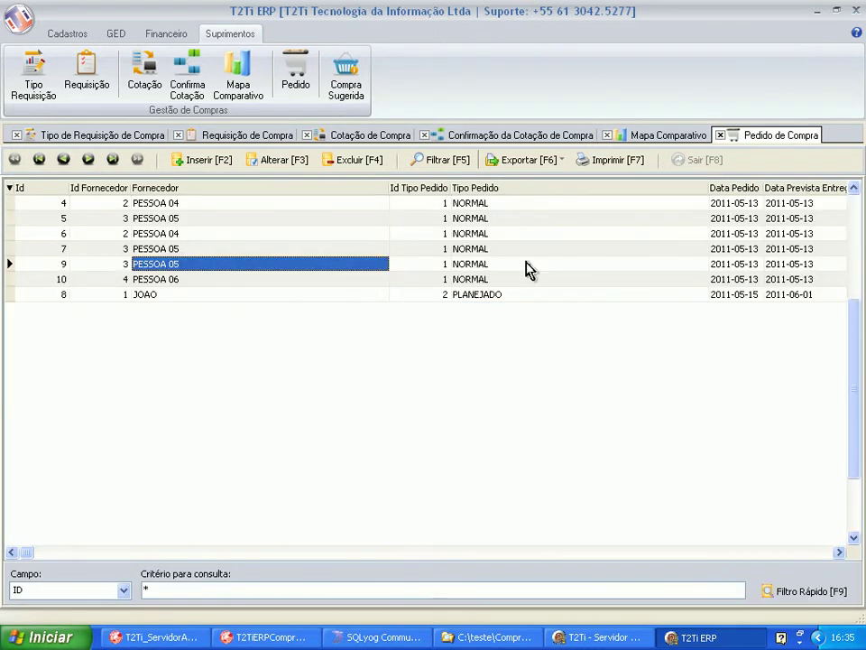
key("Right")
key("Right")
key("Right")
key("Right")
key("Right")
key("Right")
key("Right")
key("Right")
key("Right")
key("Right")
key("Right")
key("Right")
key("Home")
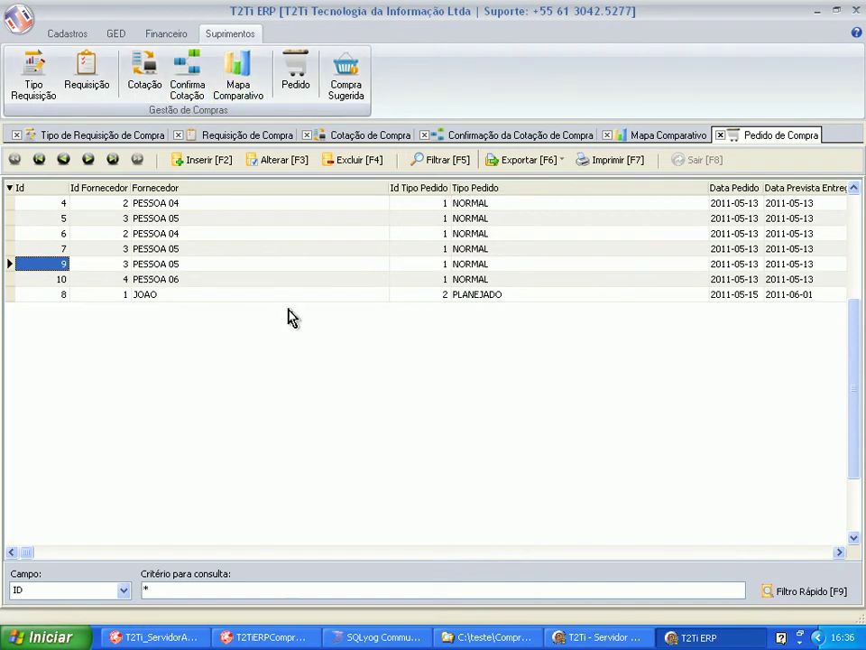
Start a new purchase order and set its order type to PLANEJADO.
left_click(199, 159)
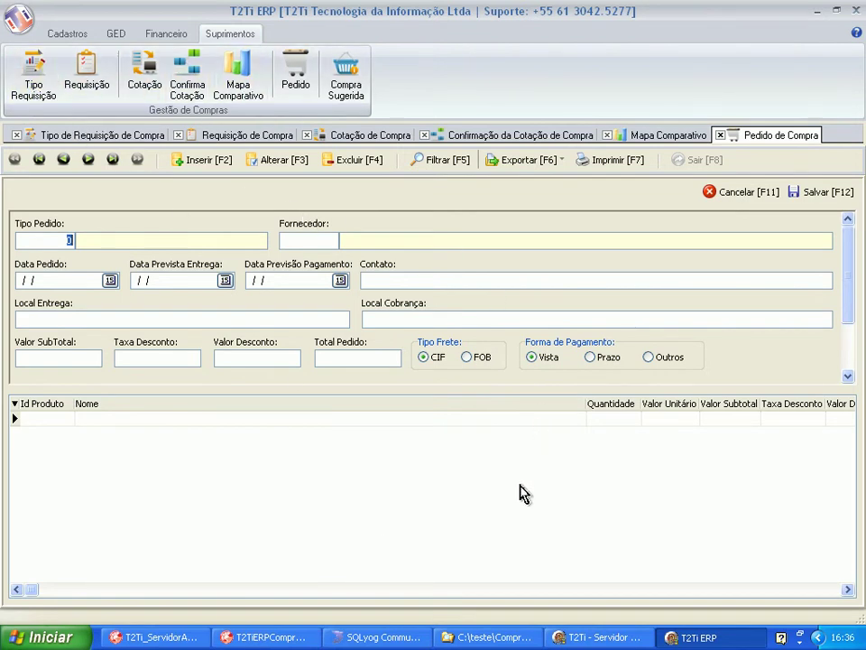
key("F1")
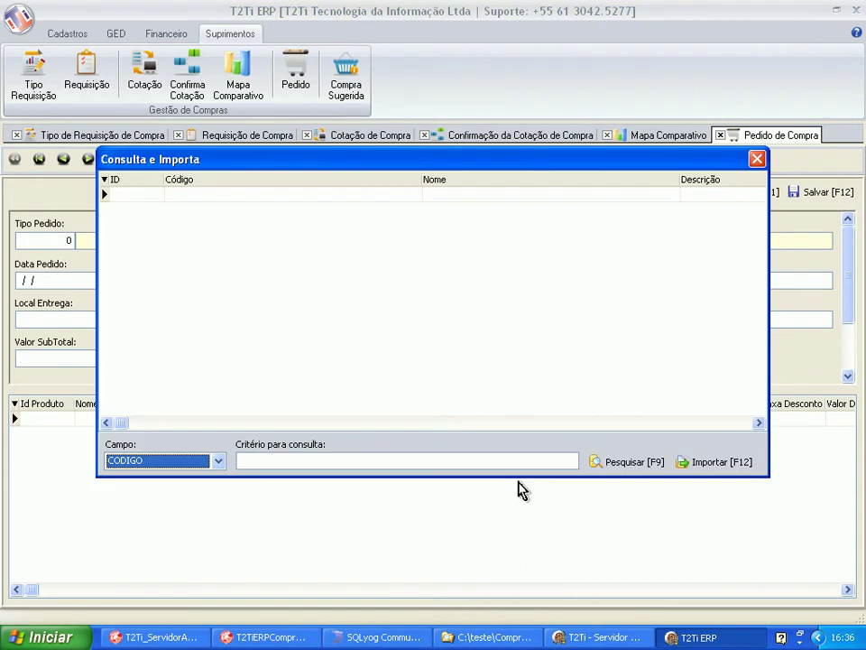
key("Tab")
type("*")
key("Return")
key("Down")
key("Down")
key("Down")
key("Up")
key("Right")
key("Right")
key("Down")
key("Up")
key("F12")
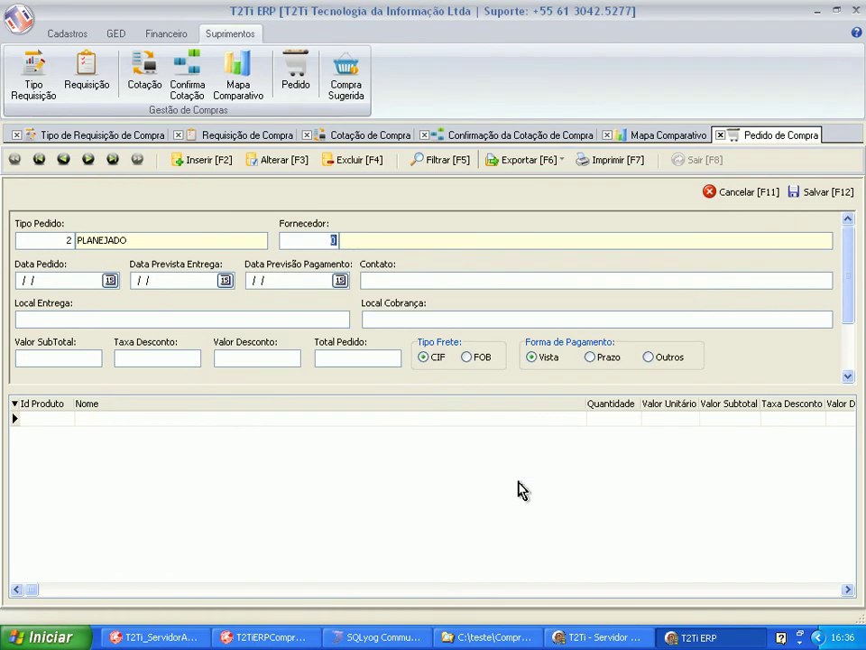
Set the order's supplier to supplier 1 from the supplier lookup.
key("F1")
key("Tab")
type("*")
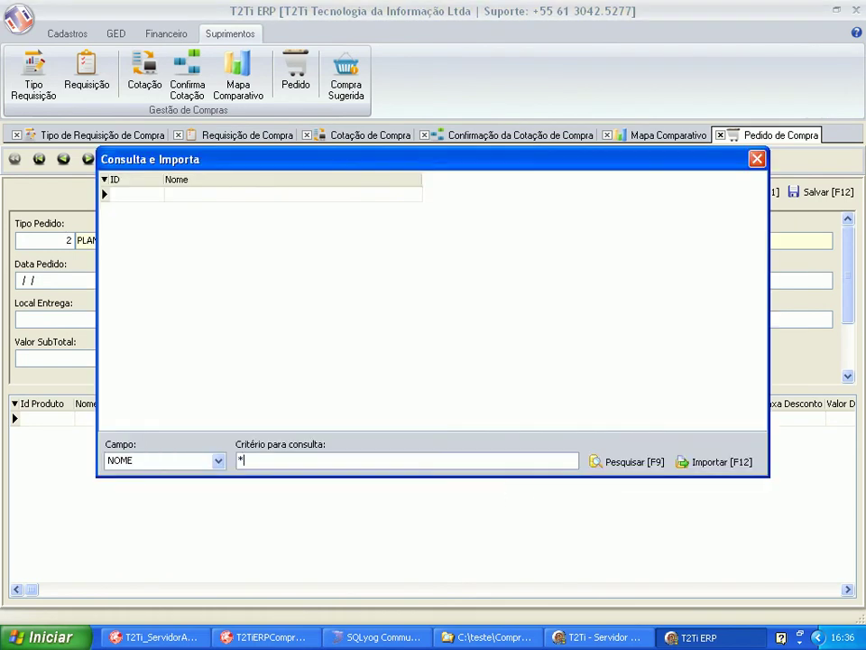
key("Return")
key("F12")
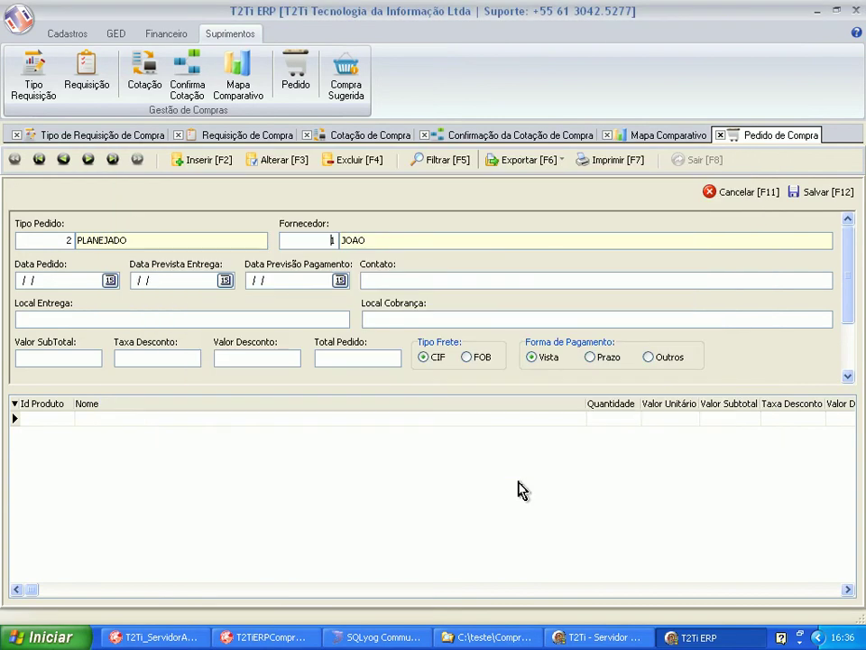
Enter order date 15/05/2011, delivery 01/06/2011, the contact, and billing location COBRANCA.
key("Tab")
type("15/05/2011")
key("Tab")
type("01/")
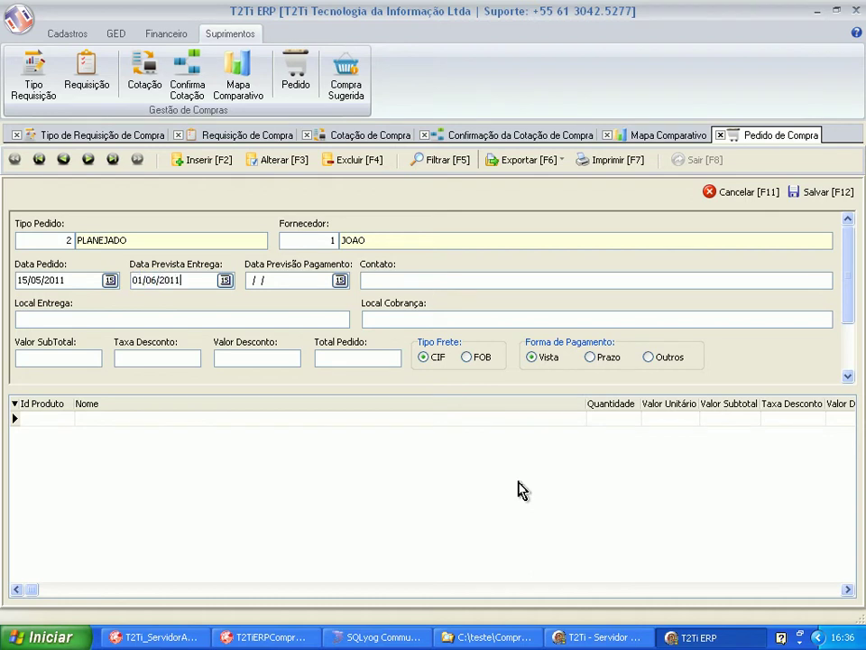
type("06/2011")
key("Tab")
type("150")
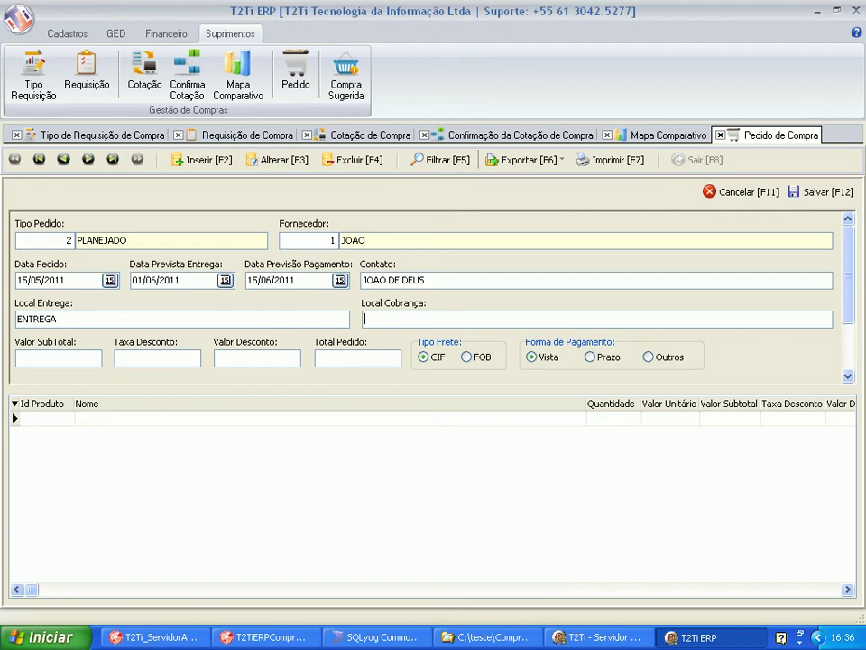
type("COBRANCA")
key("Tab")
key("Tab")
key("Tab")
key("Tab")
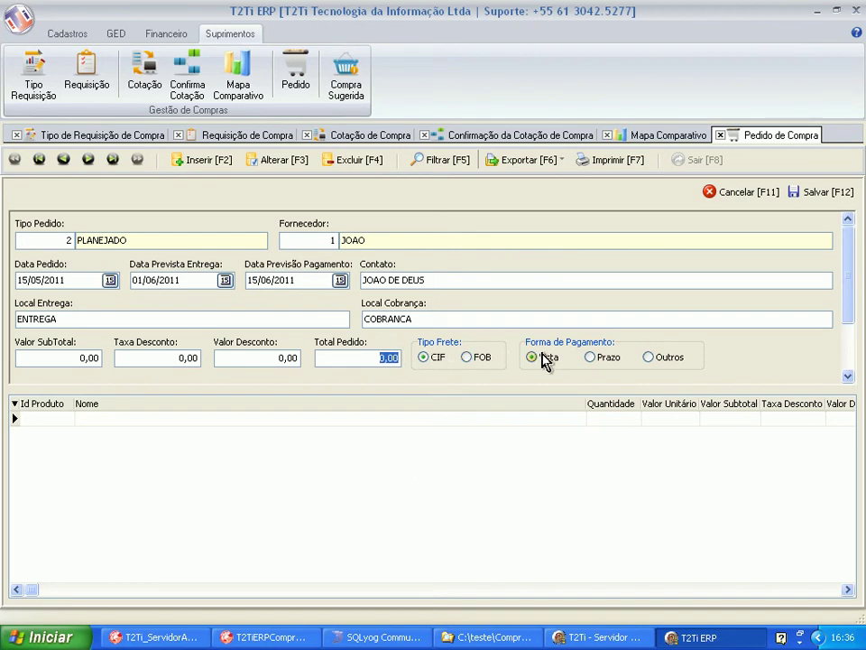
Add BUQUE DE ROSAS to the order items and save purchase order 11.
left_click(37, 420)
key("F1")
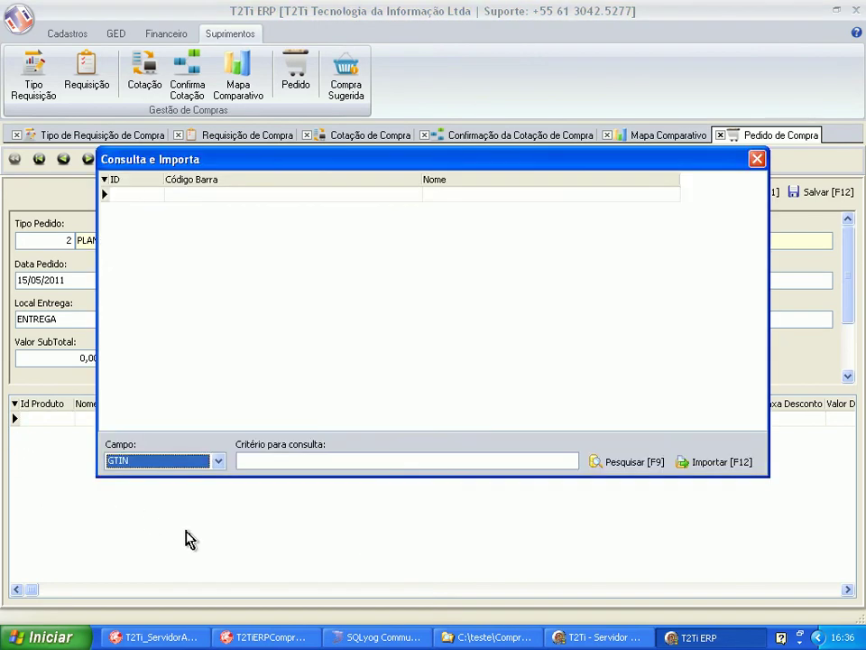
key("Tab")
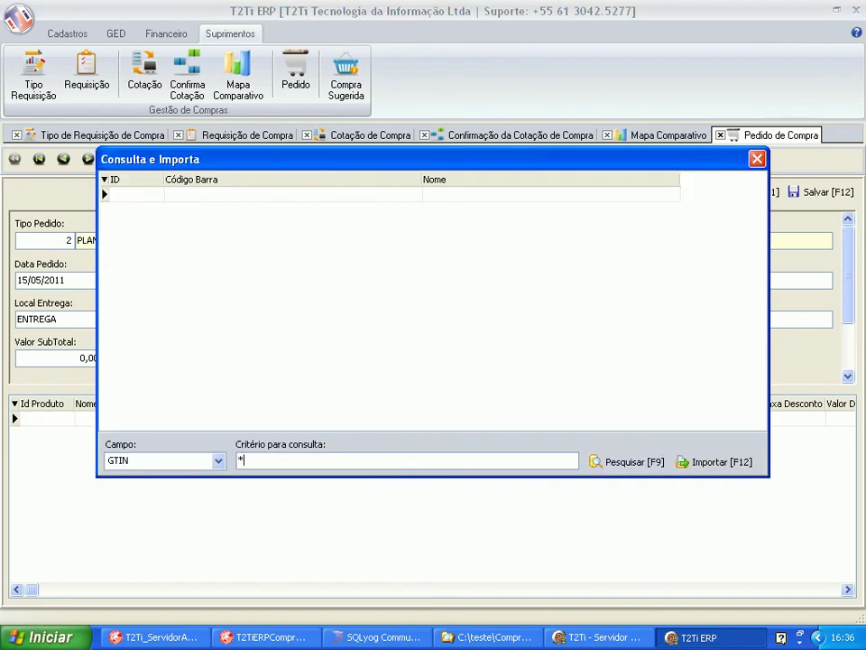
key("F9")
key("Down")
key("Down")
key("Down")
key("Down")
key("Down")
key("Down")
key("Down")
key("Down")
key("F12")
key("Down")
key("Up")
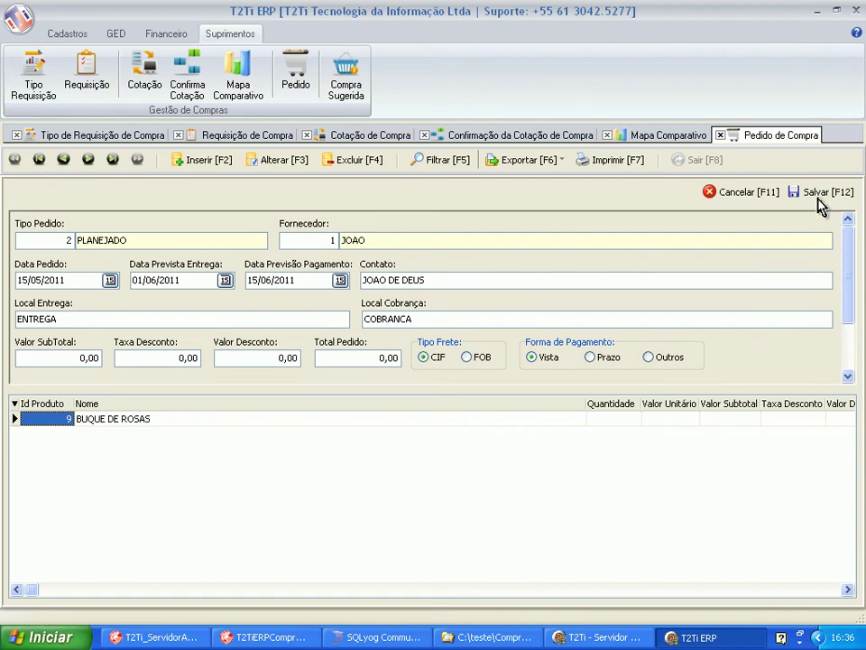
left_click(818, 193)
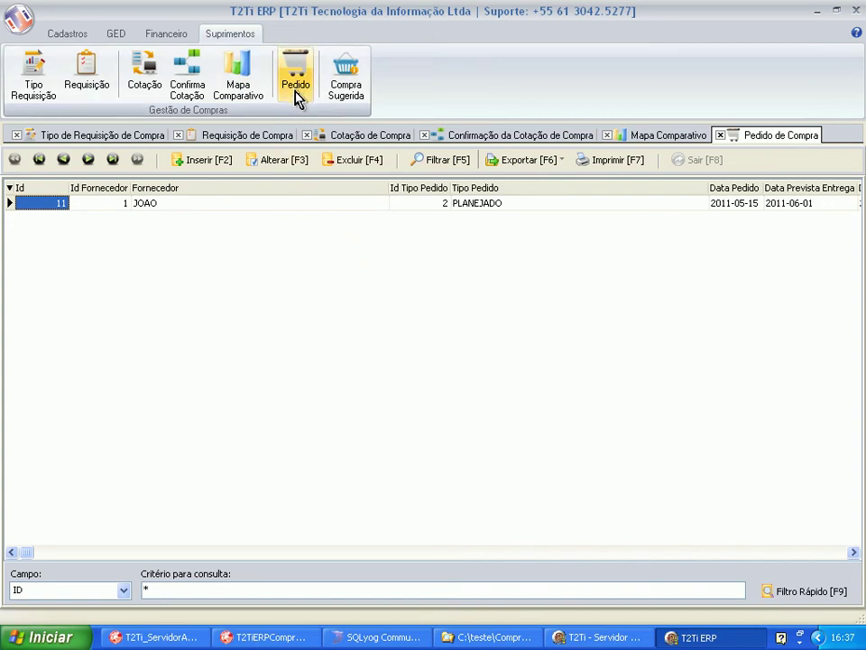
Open the Critérios para compra sugerida dialog and set generation to Pedido de Compras.
left_click(344, 81)
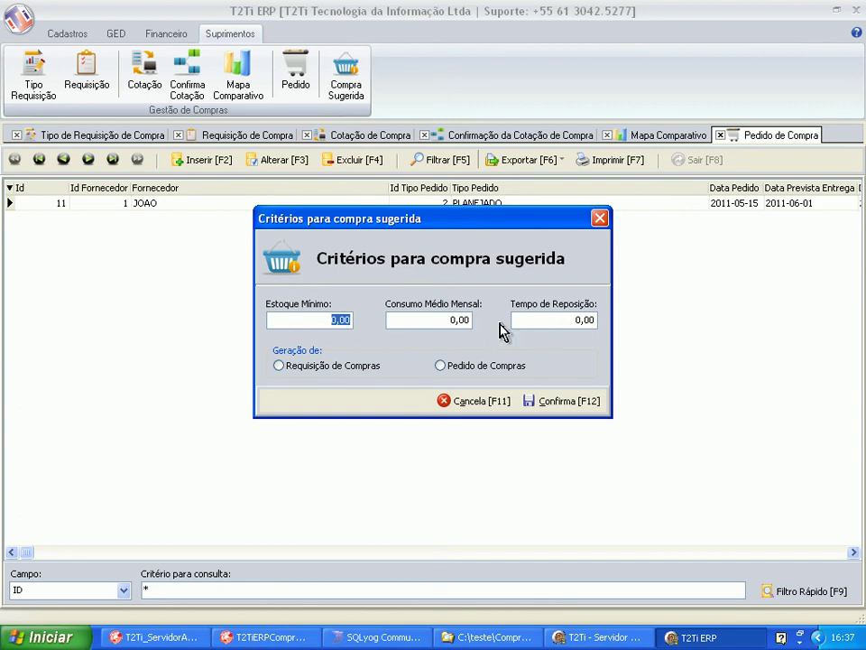
left_click(280, 367)
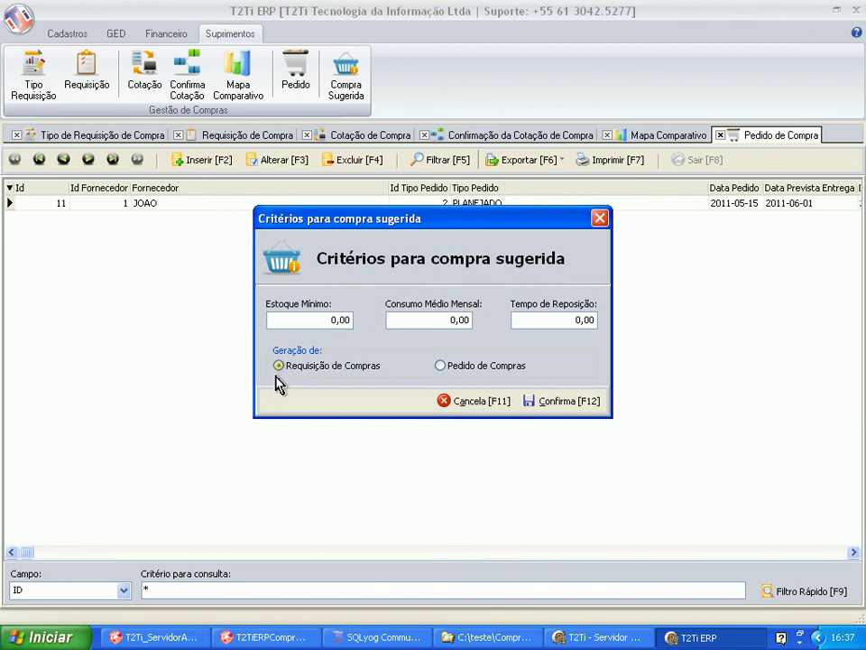
left_click(440, 366)
left_click(278, 366)
left_click(441, 367)
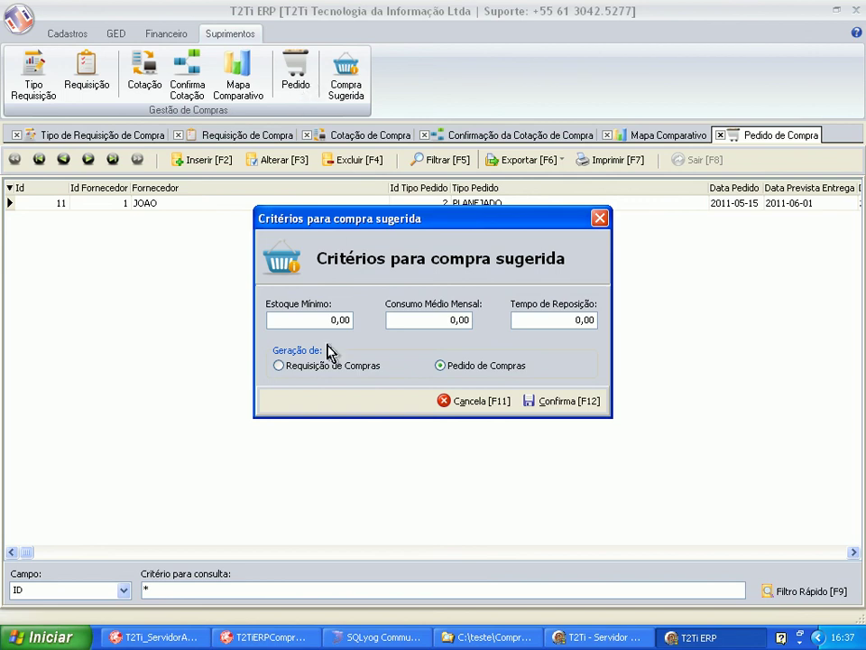